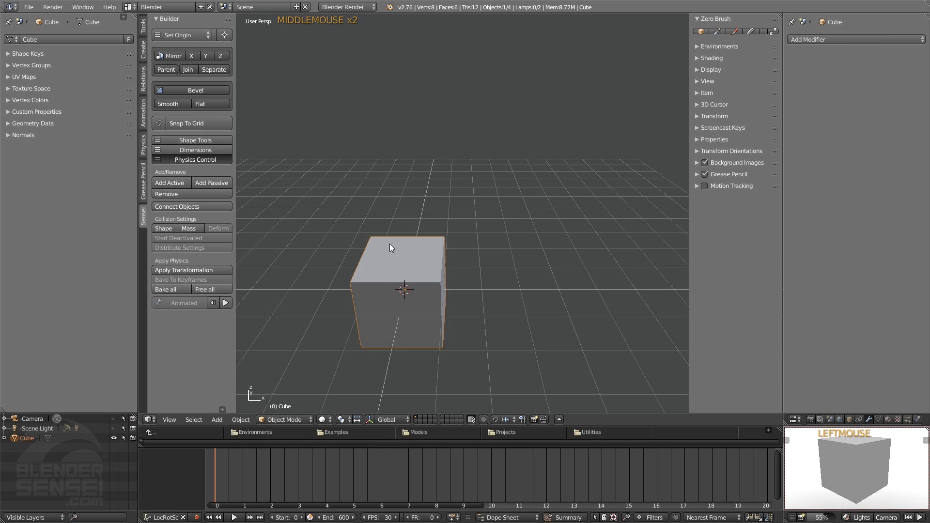
Add a cylinder mesh and move it just beside the cube.
key("shift+a")
mouse_move(427, 204)
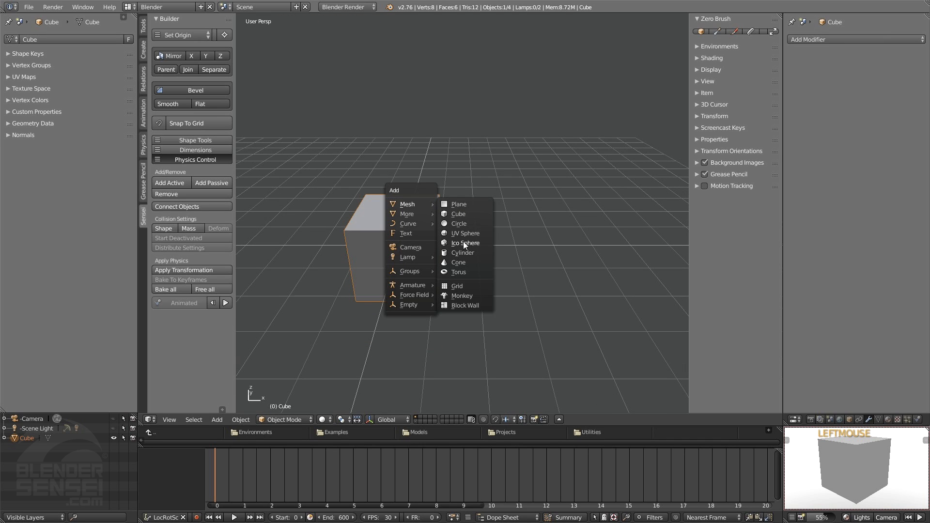
left_click(464, 254)
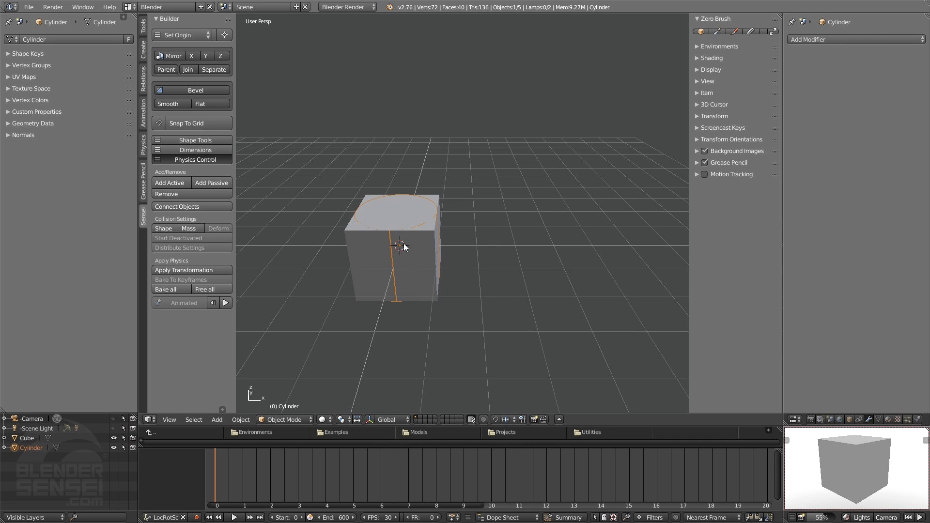
key("g")
left_click(489, 243)
scroll(418, 234, "up", 2)
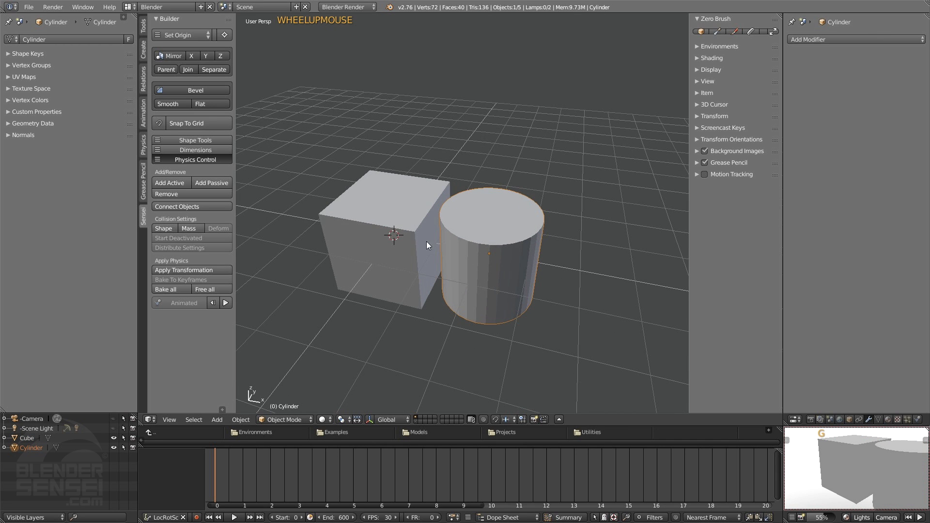
middle_click_drag(416, 245, 447, 233)
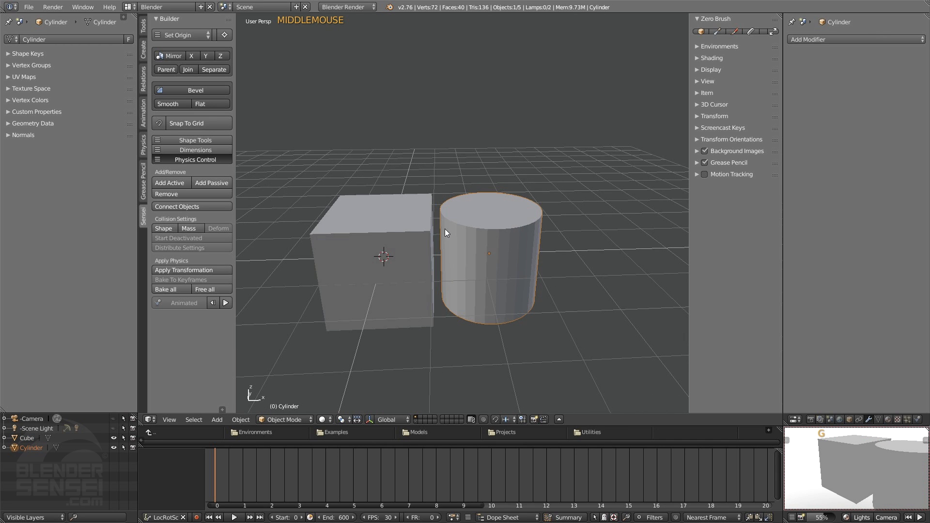
Connect the cylinder and the cube with a Hinge rigid body constraint.
left_click(388, 226, "shift")
middle_click_drag(417, 259, 414, 260)
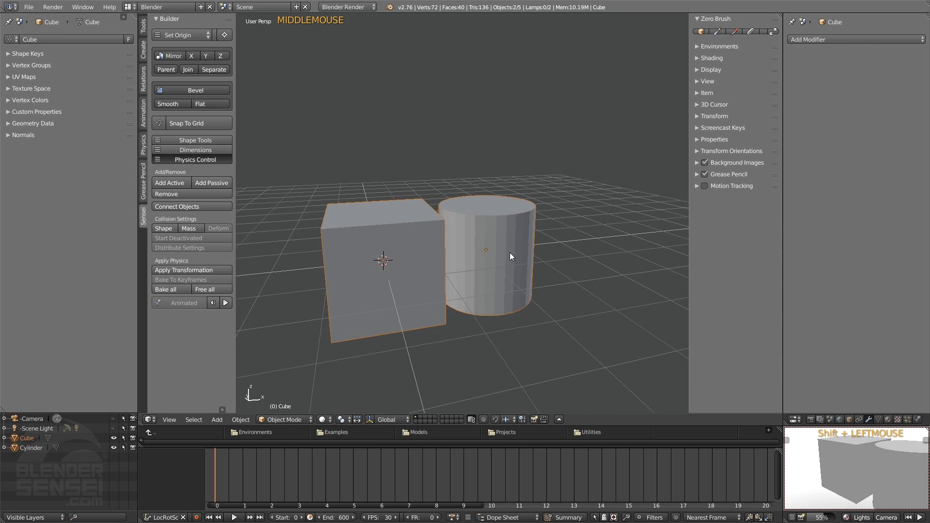
middle_click_drag(513, 255, 487, 270)
left_click(223, 206)
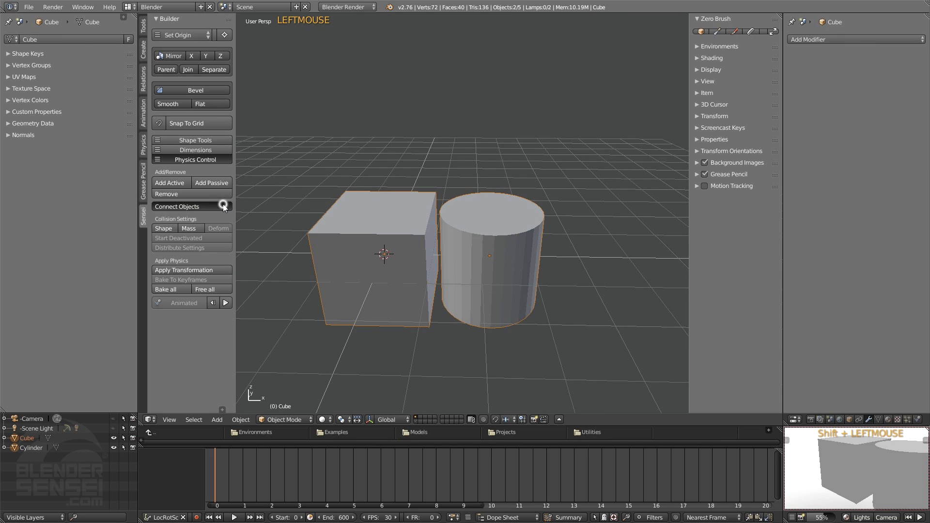
middle_click_drag(301, 248, 256, 254)
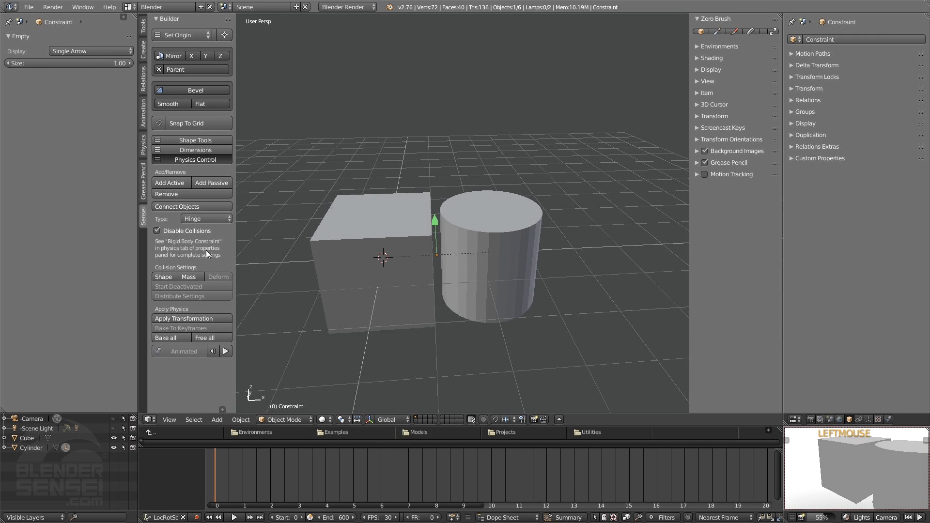
left_click(201, 218)
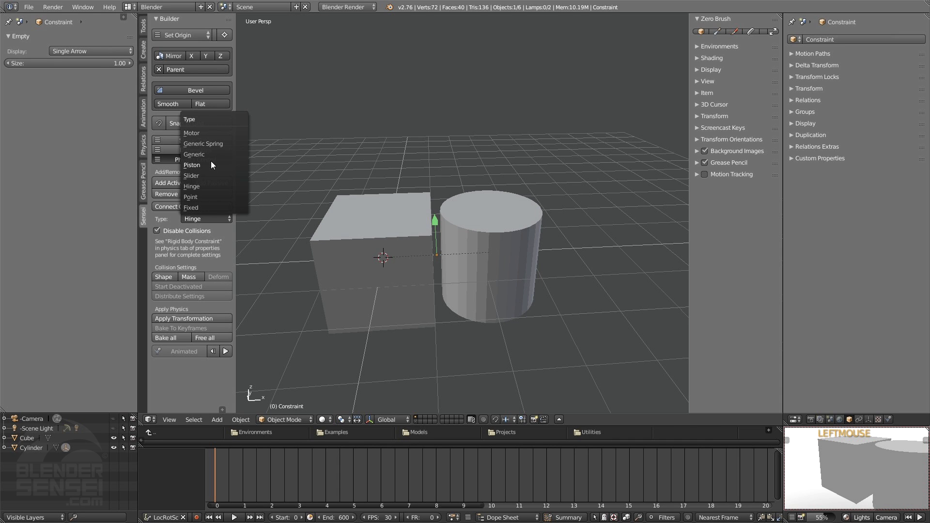
Play the physics simulation to see how the cylinder swings on the hinge, and return to frame 0.
middle_click_drag(445, 285, 465, 264)
scroll(428, 255, "down", 2)
left_click(225, 351)
middle_click_drag(487, 296, 441, 301)
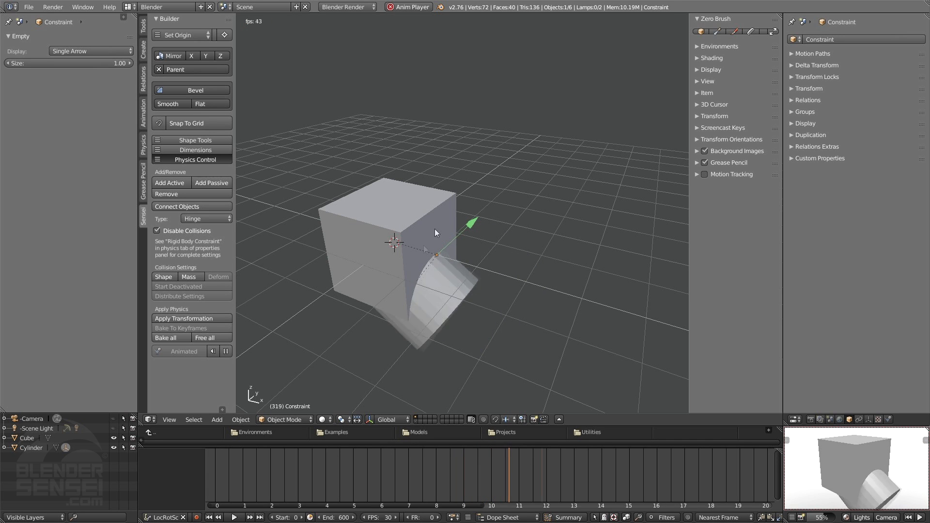
left_click(212, 351)
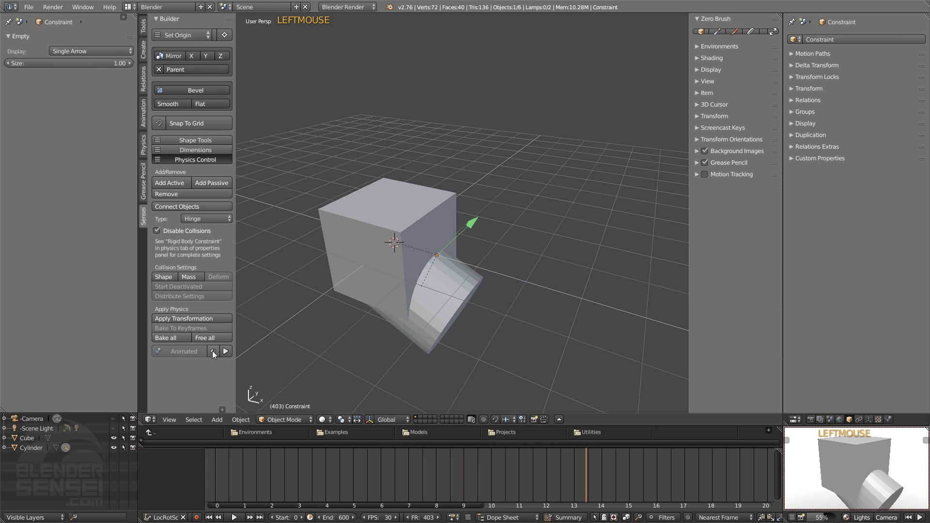
left_click(212, 351)
Rotate the constraint arrow in the right orthographic view until it points straight up.
middle_click_drag(381, 281, 429, 224)
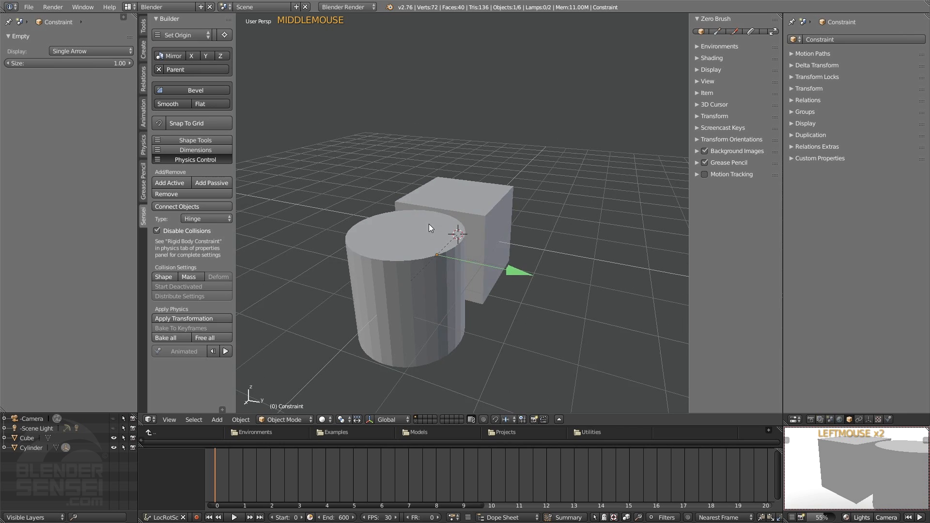
middle_click_drag(467, 257, 389, 315)
key("KP_3")
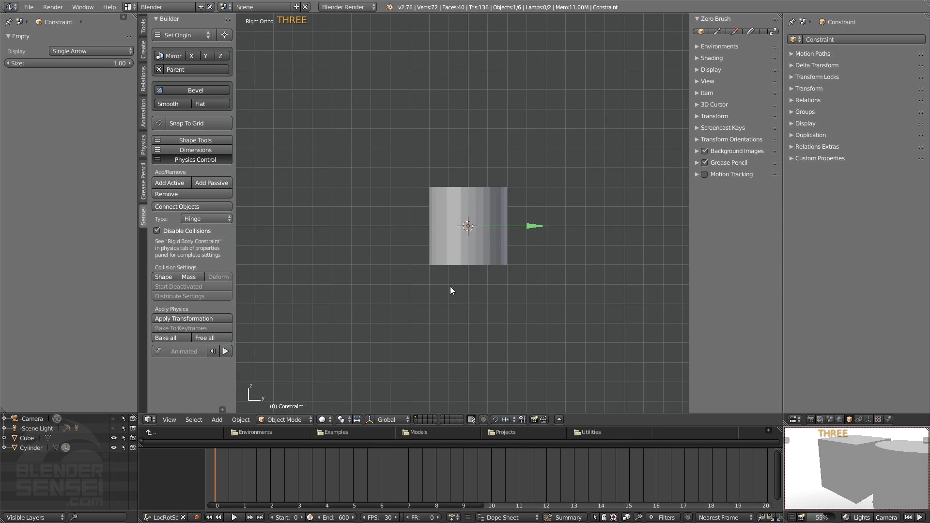
scroll(530, 266, "up", 2)
key("r")
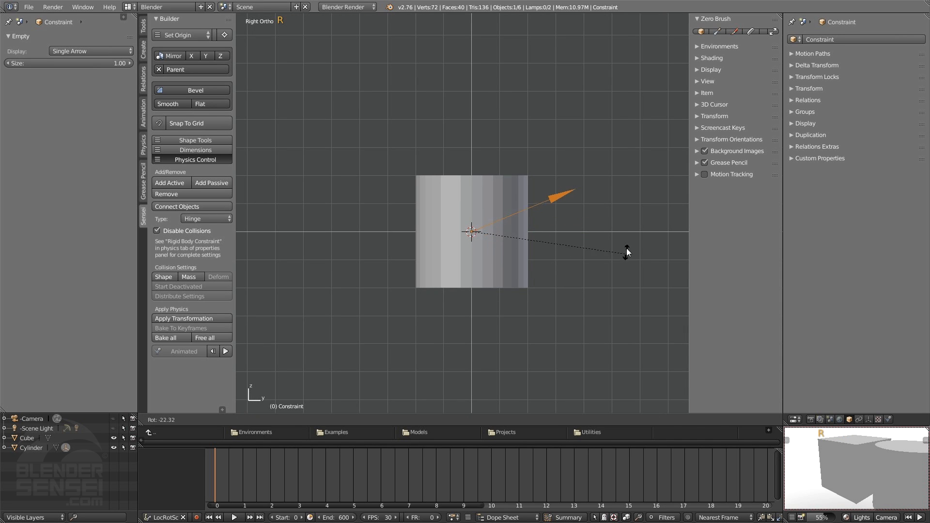
left_click(534, 129)
middle_click_drag(534, 129, 480, 102)
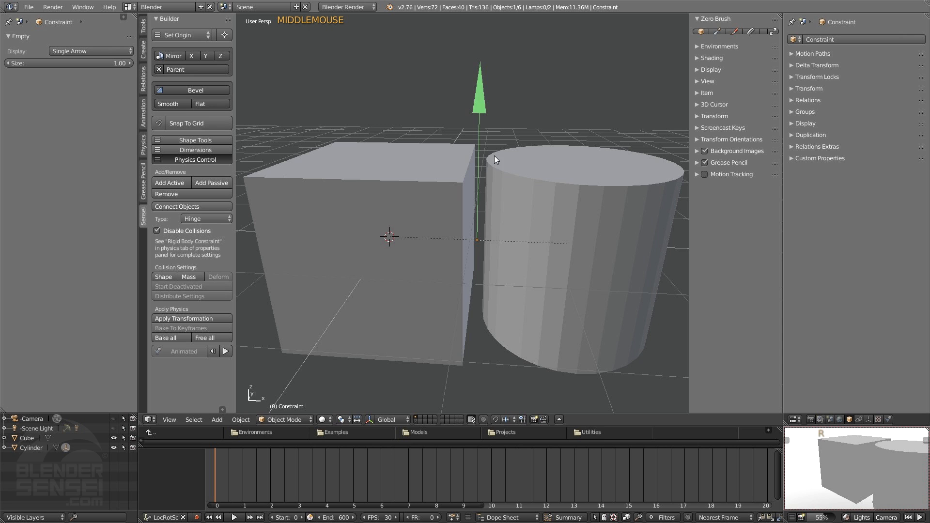
Play the simulation with the vertical hinge axis to watch the cylinder, and return to frame 0.
middle_click_drag(495, 156, 481, 350)
left_click(226, 350)
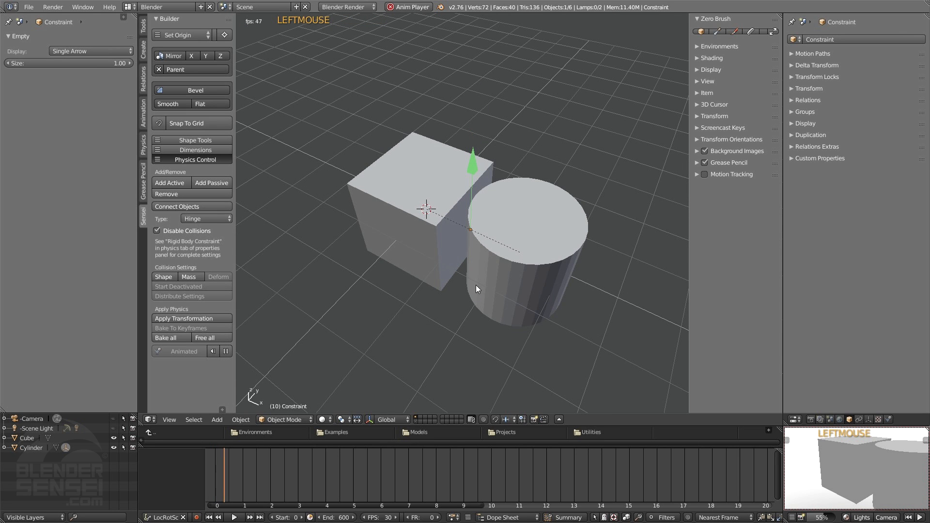
middle_click_drag(476, 286, 573, 182)
middle_click_drag(571, 229, 542, 270)
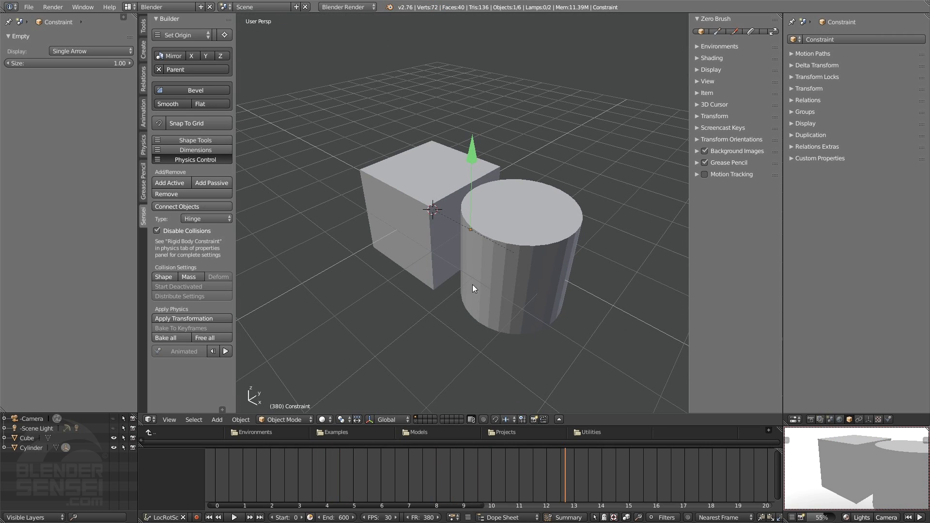
left_click(217, 475)
Select the cube and cylinder together and raise them until they rest just above the grid floor.
middle_click_drag(435, 284, 426, 184)
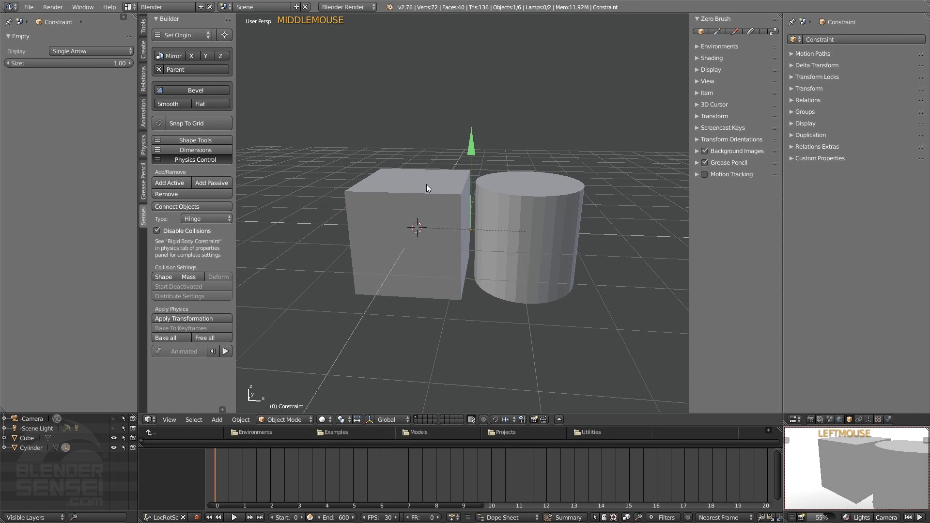
left_click(426, 185)
left_click(551, 195, "shift")
middle_click_drag(487, 242, 464, 250)
scroll(479, 249, "up", 1)
scroll(479, 252, "down", 2)
middle_click_drag(484, 205, 473, 161)
middle_click_drag(432, 197, 236, 227)
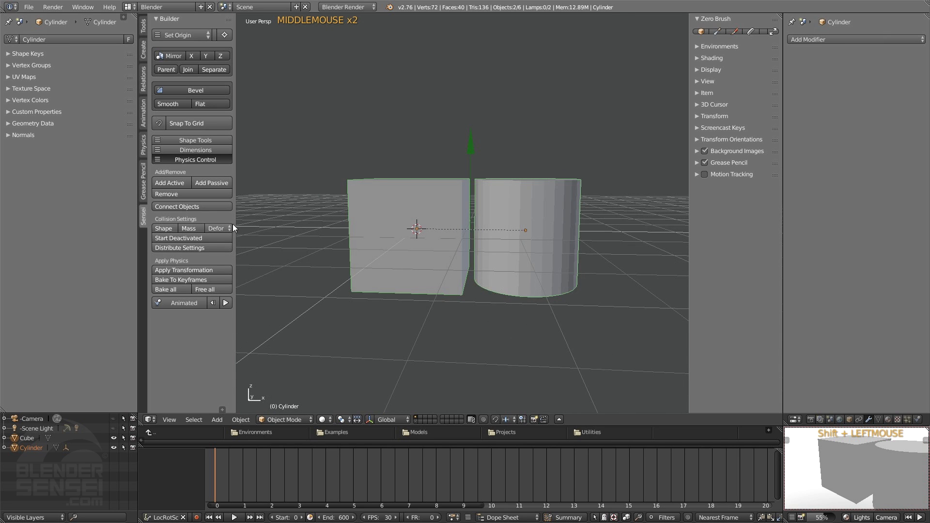
middle_click_drag(456, 304, 466, 77)
middle_click_drag(458, 132, 474, 197)
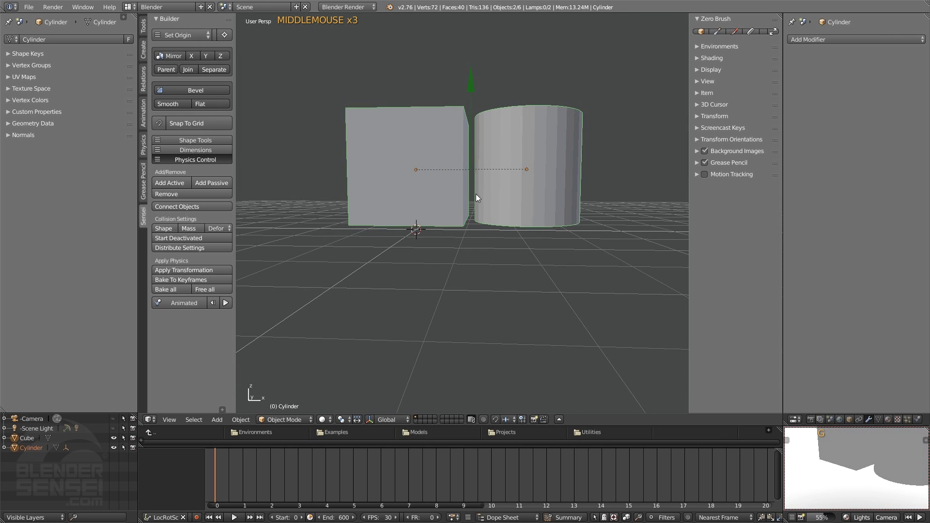
Add a plane mesh beneath the objects and scale it up into a large floor.
key("shift+a")
left_click(503, 194)
key("s")
left_click(582, 160)
Place the 3D cursor beside the cylinder, add a cube there as an active rigid body, and scale it down to a small block.
middle_click_drag(625, 131, 501, 155, "shift")
right_click(501, 154)
mouse_move(509, 152)
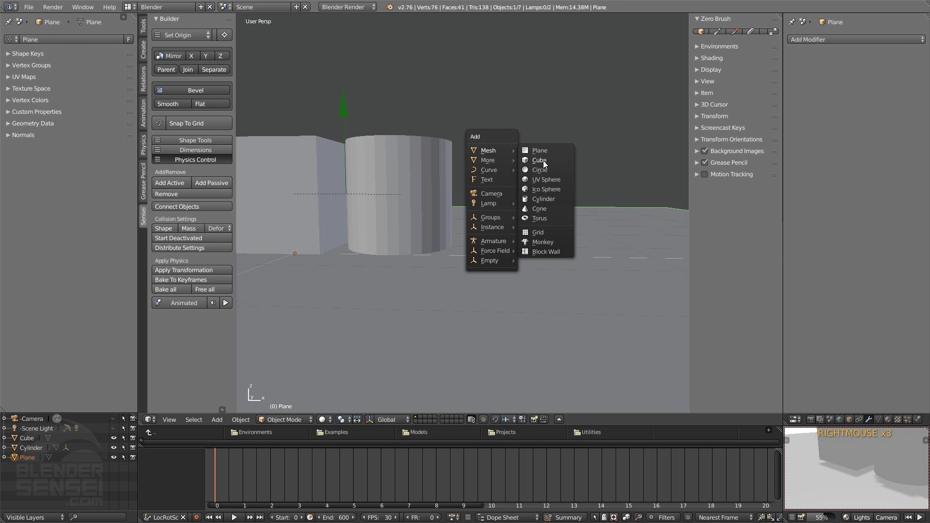
left_click(542, 161)
middle_click_drag(544, 160, 187, 182)
left_click(173, 183)
key("s")
key("s")
middle_click_drag(509, 173, 518, 240)
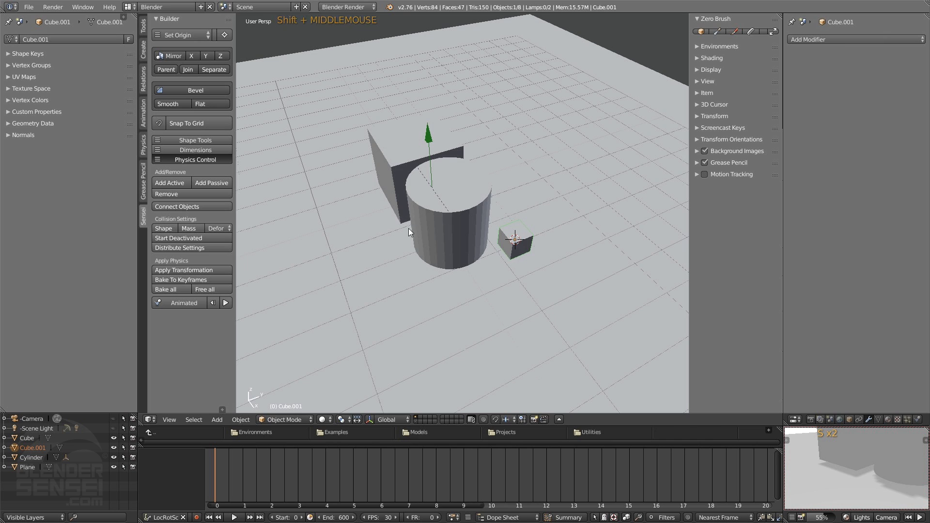
Play the simulation while moving the small cube against the cylinder to test the hinge, and return to frame 0.
middle_click_drag(411, 220, 420, 228)
middle_click_drag(288, 329, 285, 263, "shift")
left_click(281, 304)
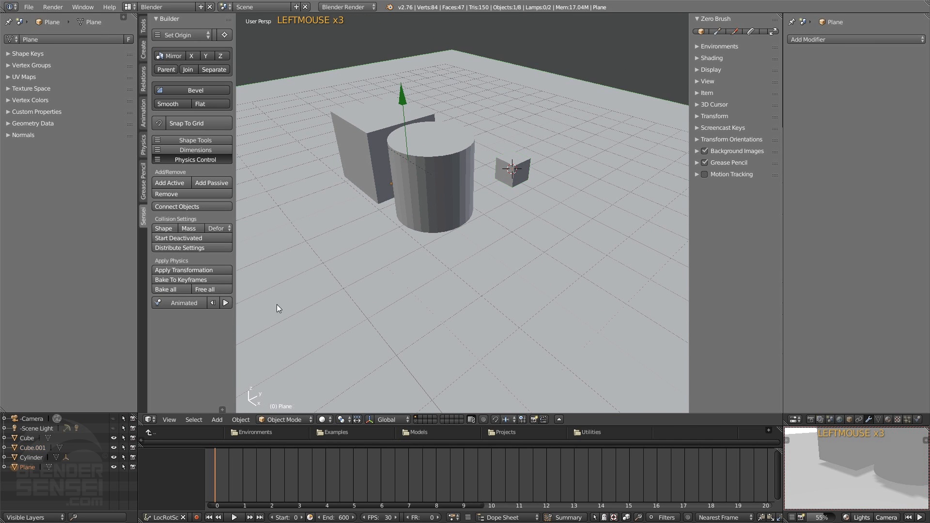
left_click(231, 302)
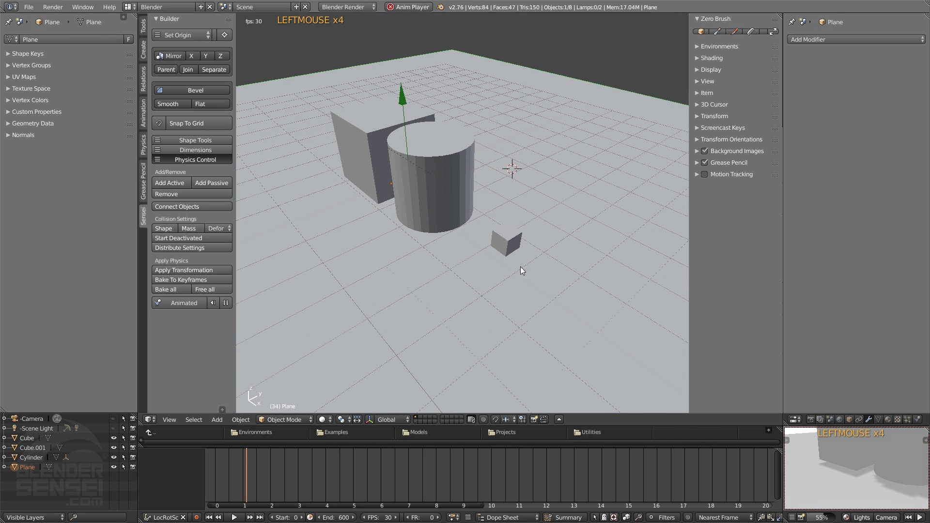
left_click(513, 242)
mouse_move(513, 243)
middle_mouse_down()
mouse_move(545, 228)
mouse_move(509, 245)
middle_mouse_up()
key("g")
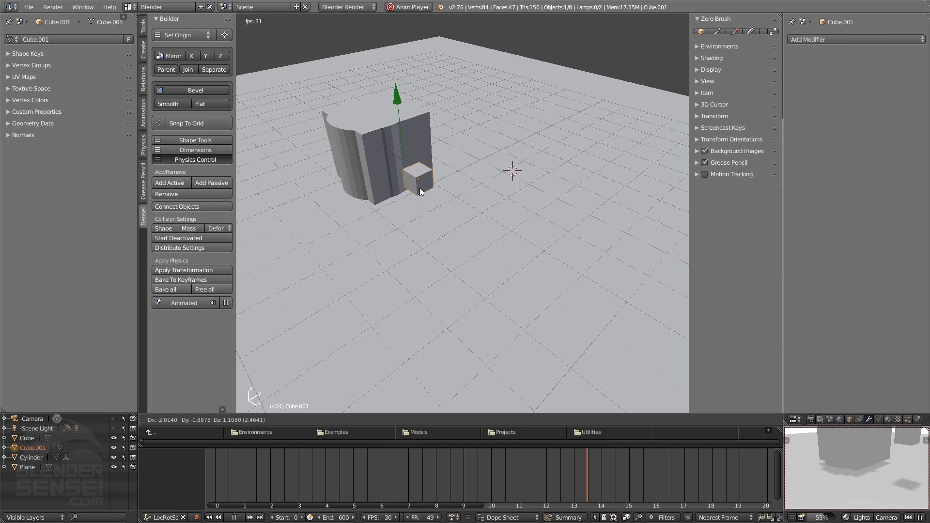
left_click(465, 199)
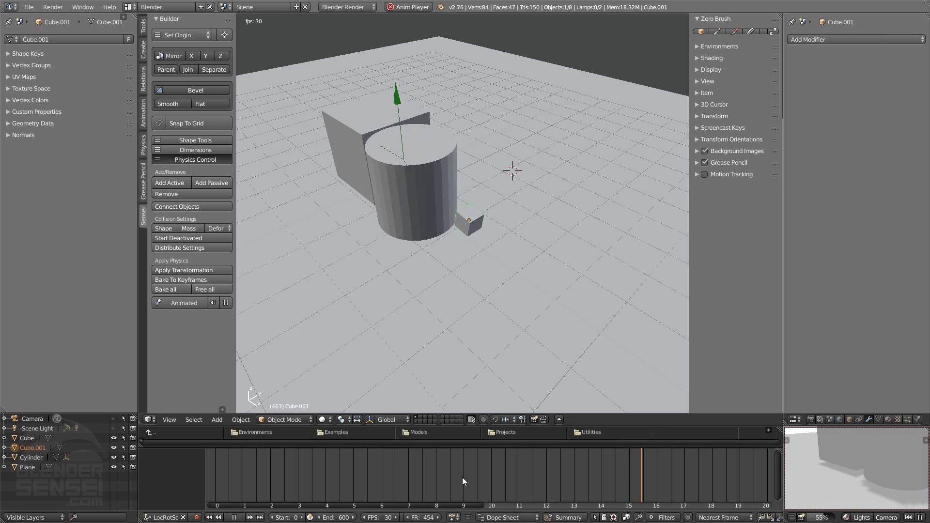
left_click(234, 517)
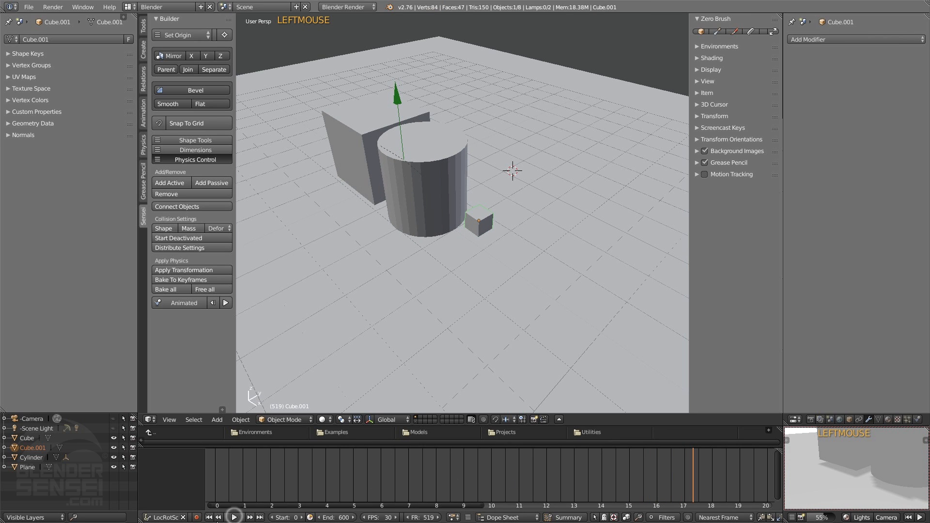
left_click(208, 518)
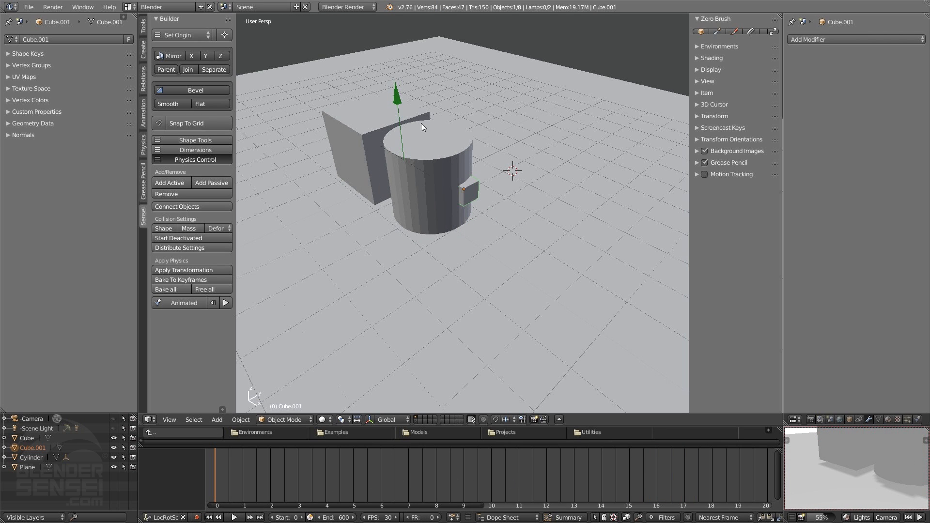
Replay the simulation from the constraint's controls and push the cylinder into the large cube with the small cube.
left_click(395, 101)
middle_click_drag(405, 105, 409, 202, "shift")
middle_click_drag(356, 261, 375, 248)
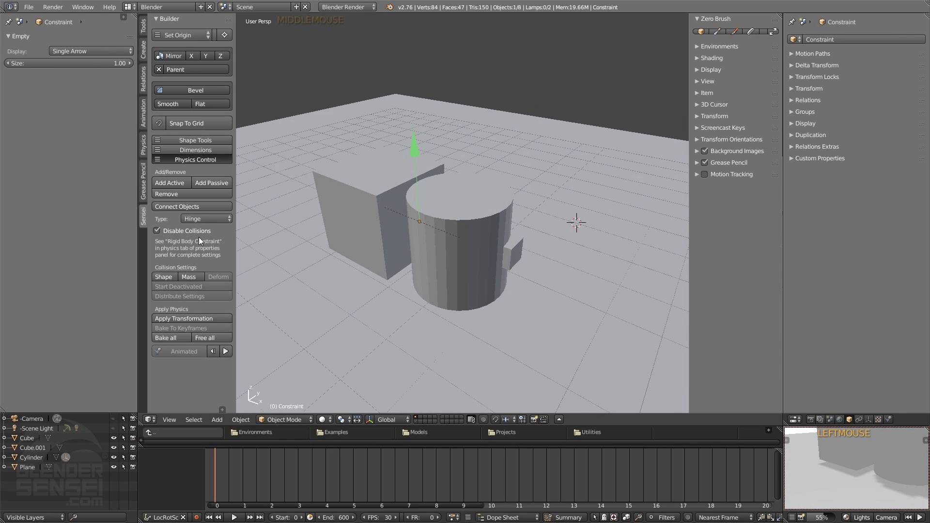
left_click(226, 352)
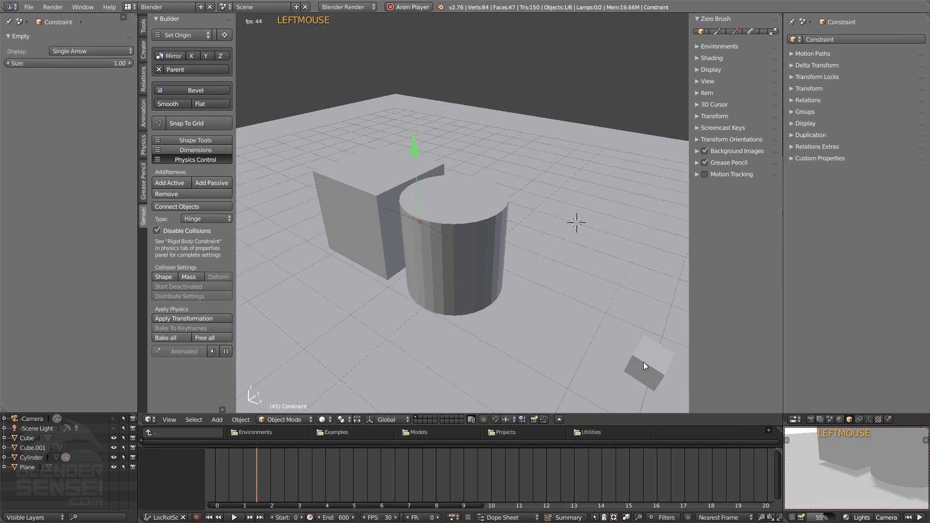
left_click(653, 362)
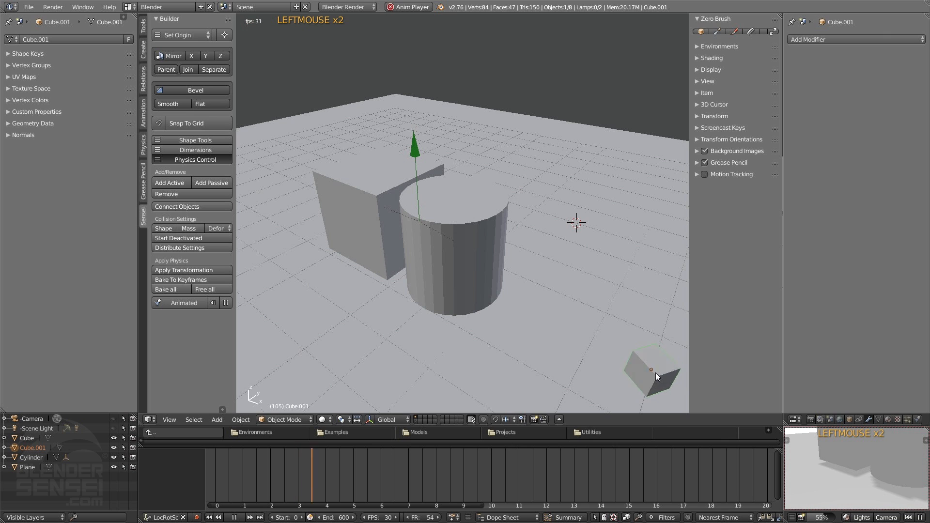
key("g")
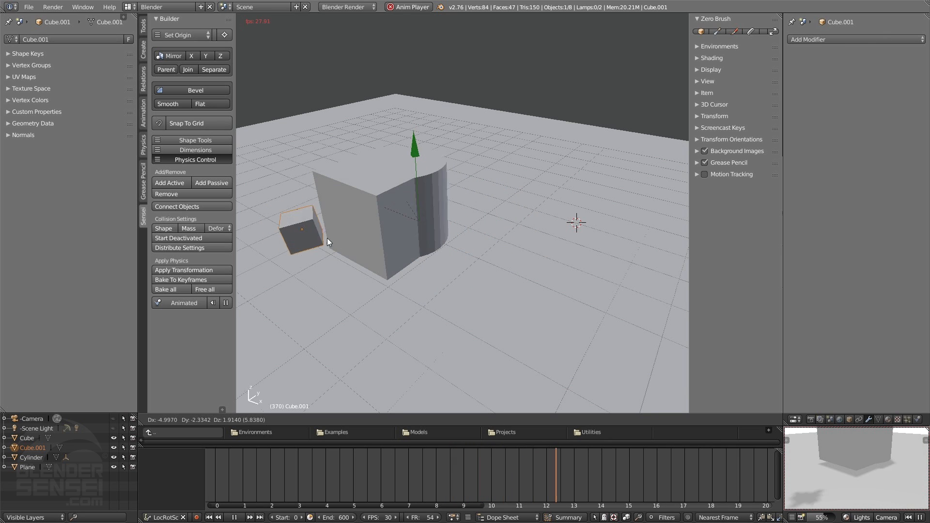
left_click(514, 264)
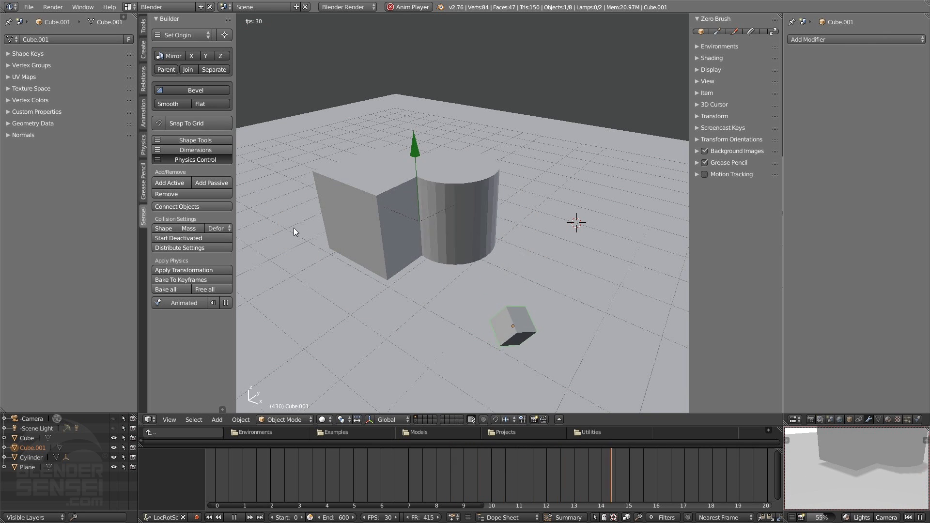
Turn off Disable Collisions on the hinge constraint so that the large cube and cylinder collide.
left_click(415, 150)
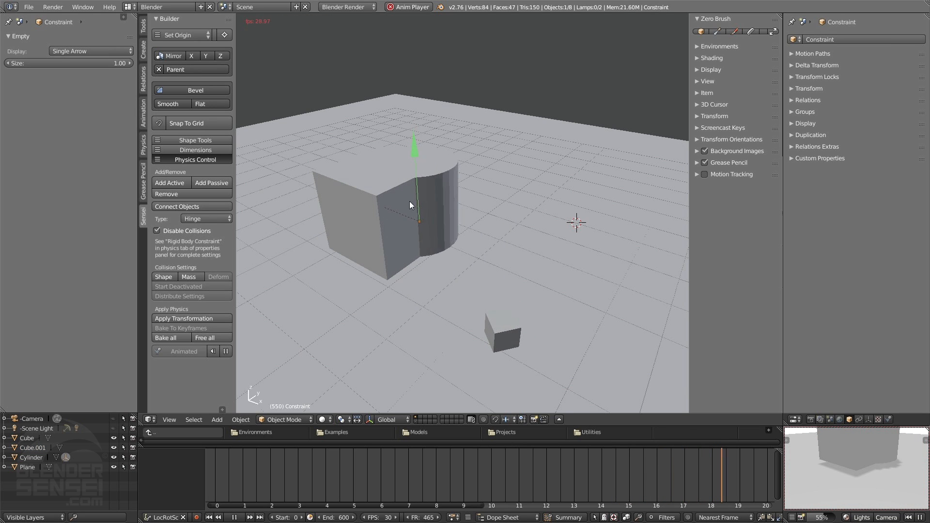
left_click(158, 230)
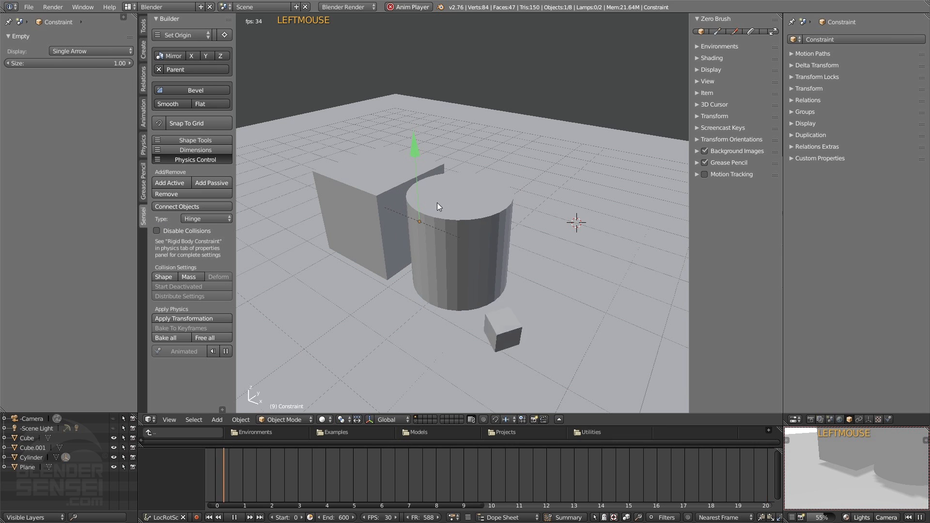
Push the cylinder with the small cube during the running simulation to test the hinge with collisions enabled, and stop playback.
left_click(507, 332)
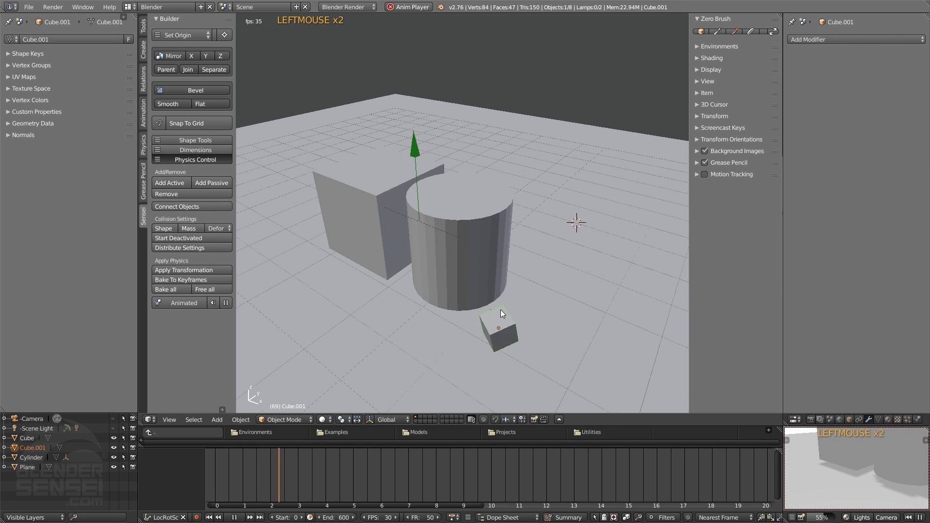
key("g")
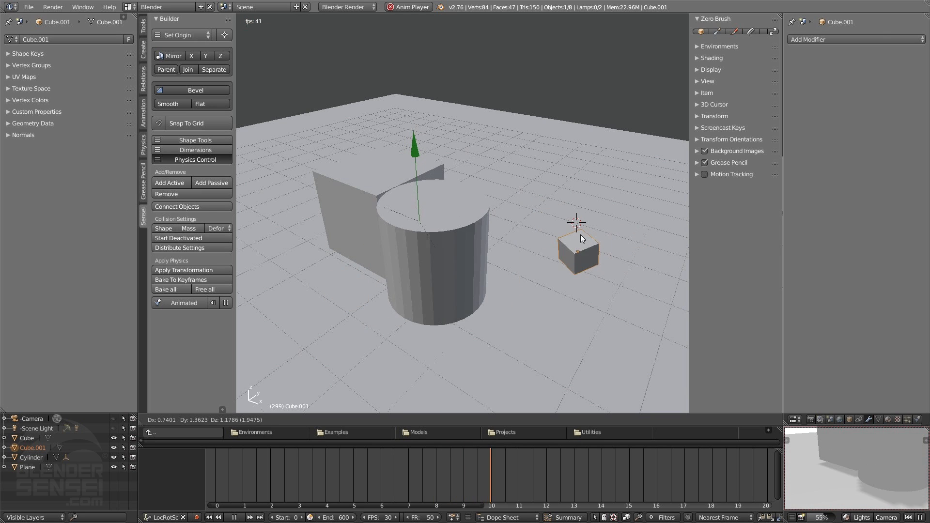
left_click(559, 285)
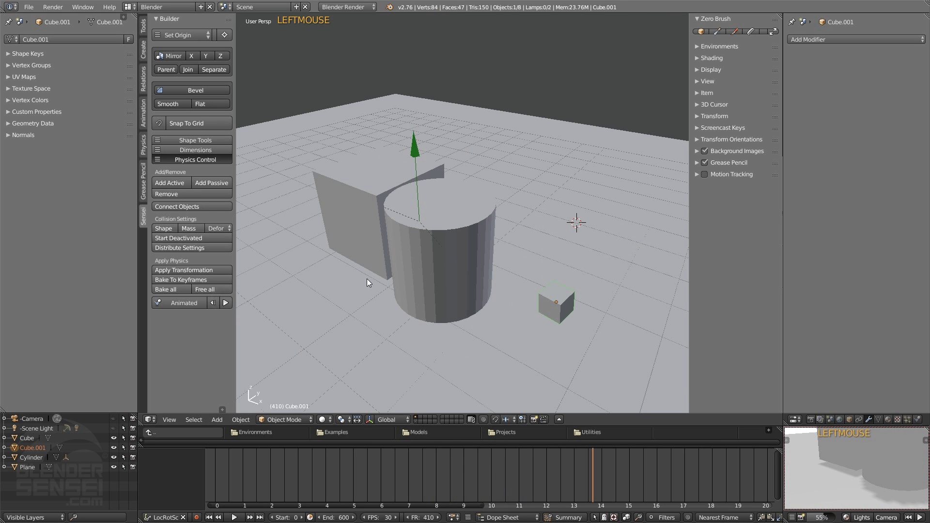
Examine the hinge constraint's Rigid Body Constraint settings in its physics properties and the list of available constraint types.
middle_click_drag(368, 278, 416, 155)
left_click(416, 156)
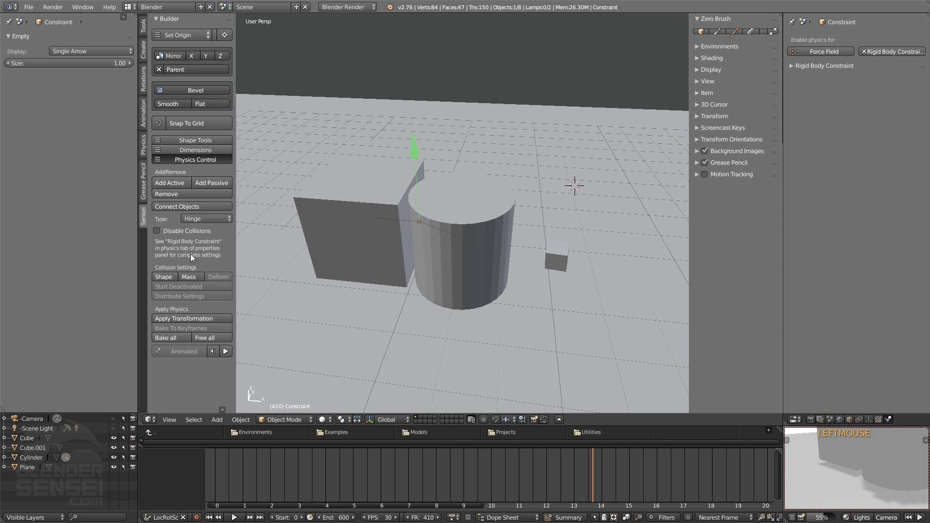
left_click(890, 422)
left_click(792, 67)
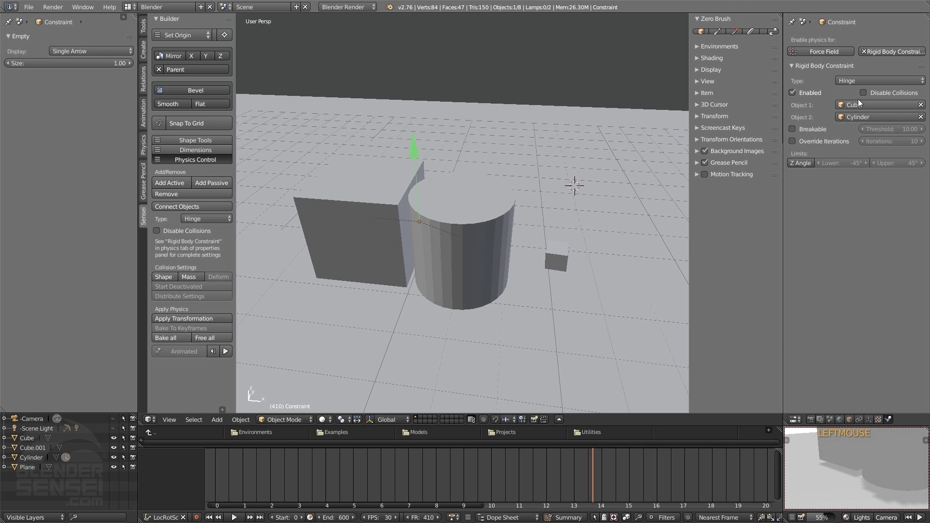
left_click(793, 66)
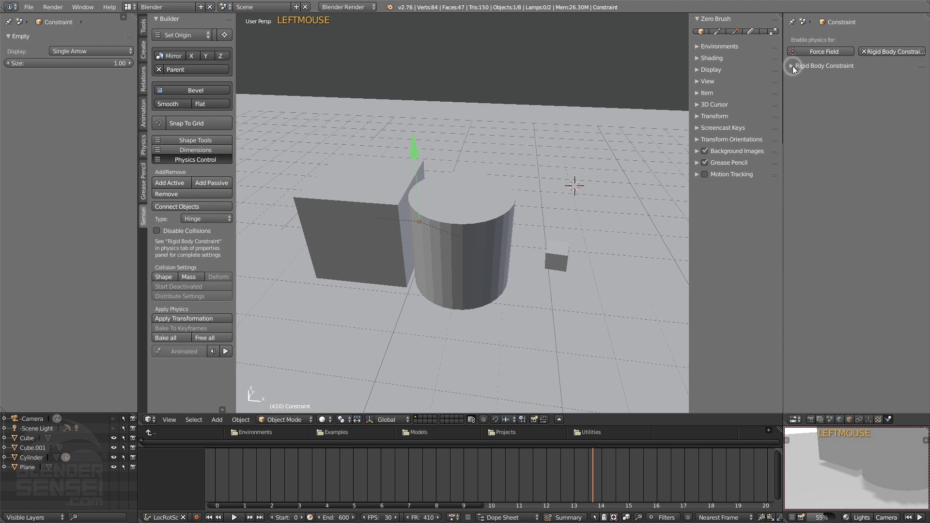
left_click(227, 219)
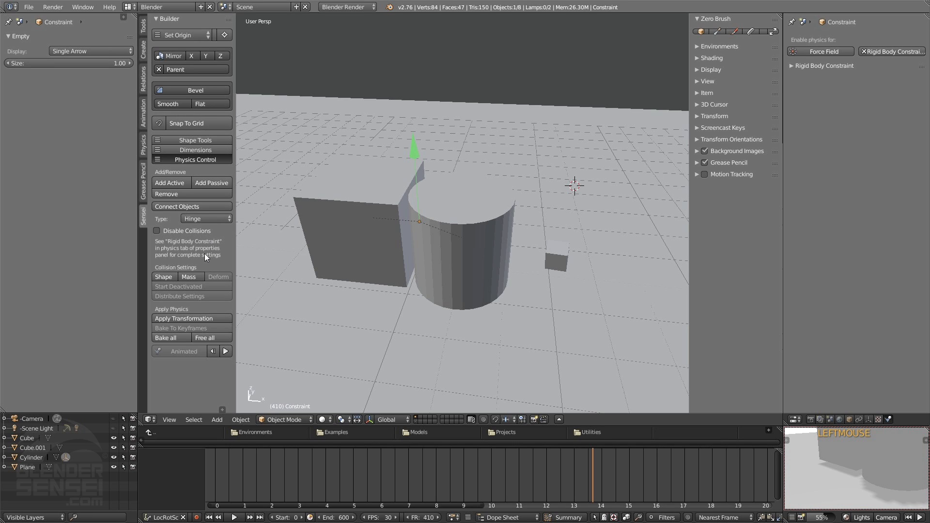
Browse the rigid body constraint example files in the library's Examples folder, under RB Constraints, and return to the scene.
left_click(336, 432)
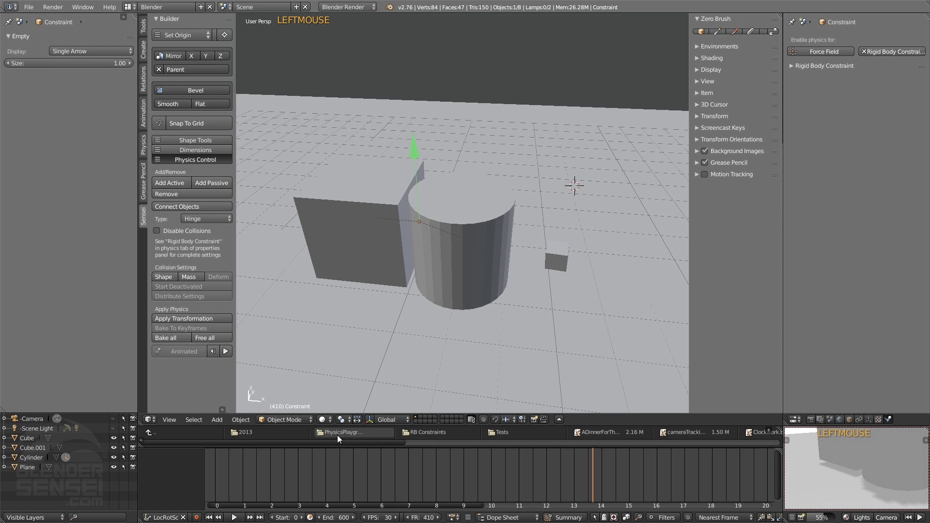
left_click(560, 421)
scroll(495, 486, "down", 3)
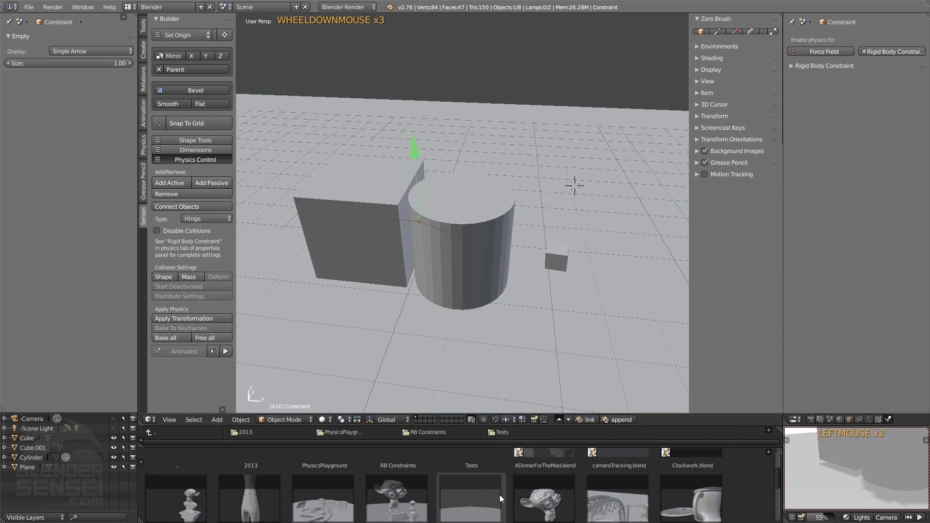
scroll(425, 475, "up", 2)
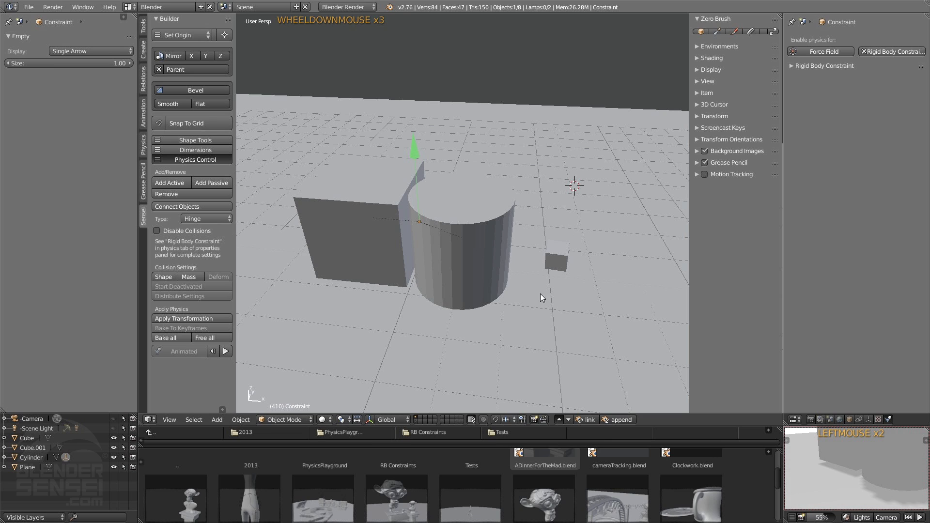
left_click(425, 475)
scroll(409, 482, "down", 2)
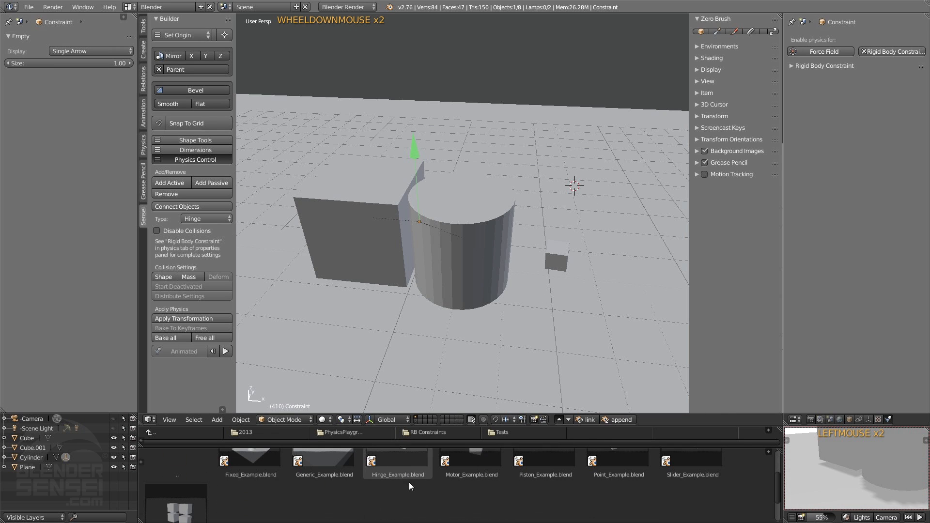
scroll(332, 493, "down", 1)
scroll(333, 493, "up", 2)
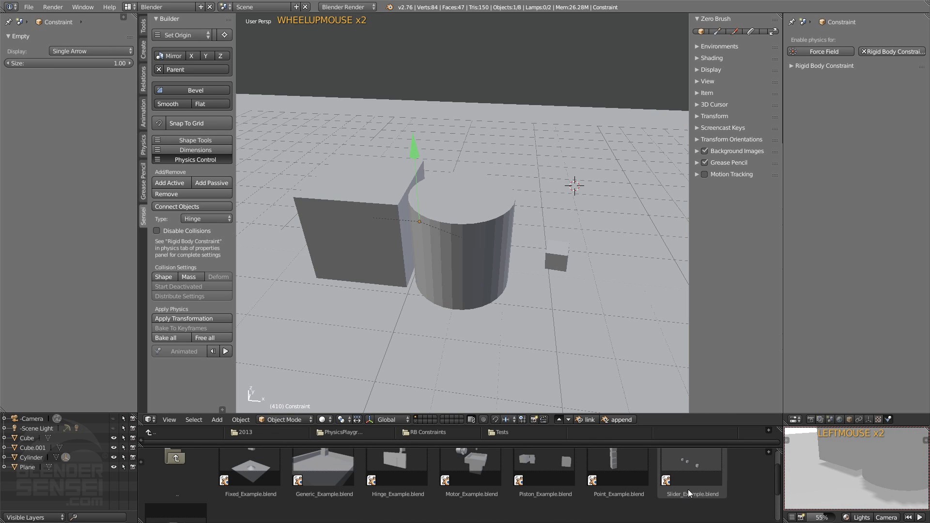
scroll(689, 488, "down", 1)
scroll(330, 486, "up", 2)
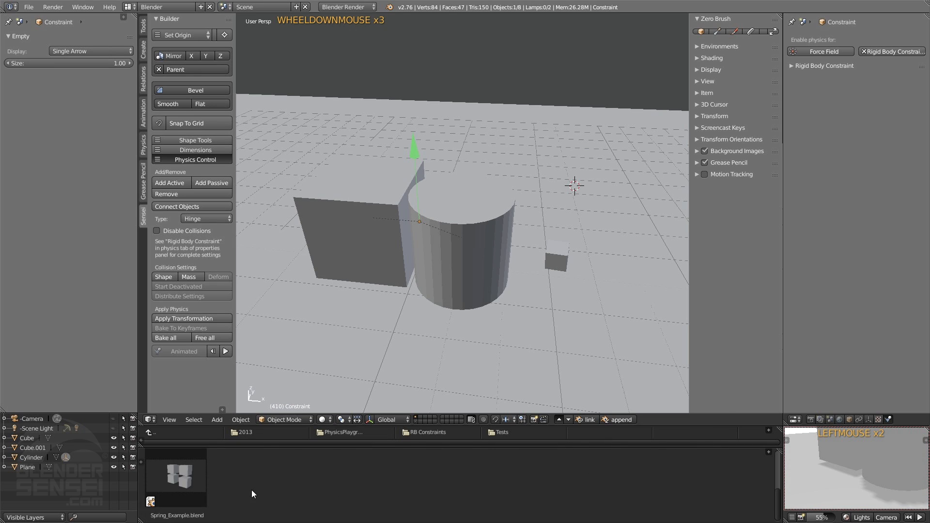
scroll(252, 490, "up", 1)
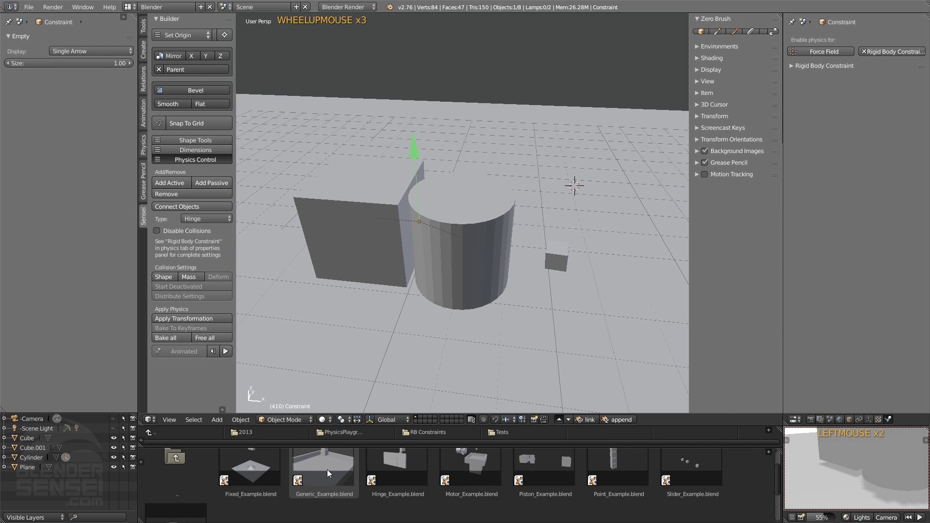
scroll(310, 468, "up", 1)
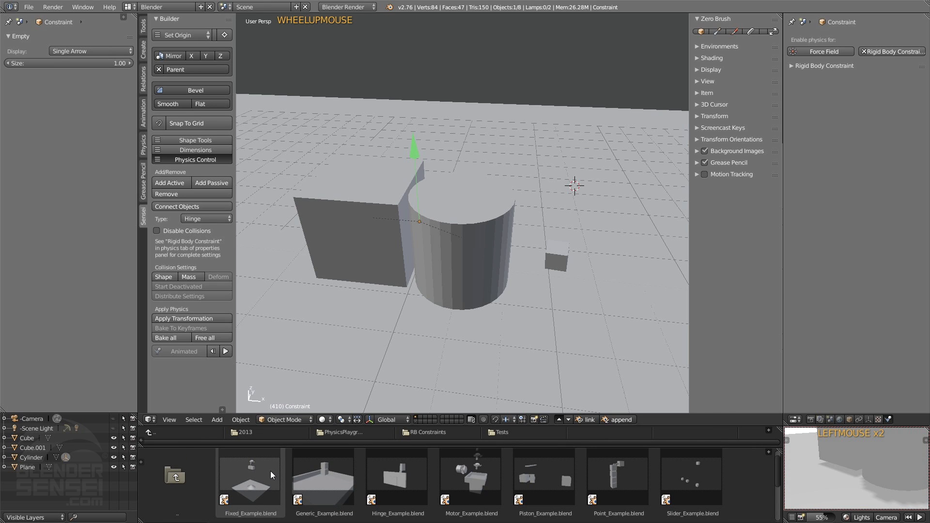
scroll(270, 471, "down", 1)
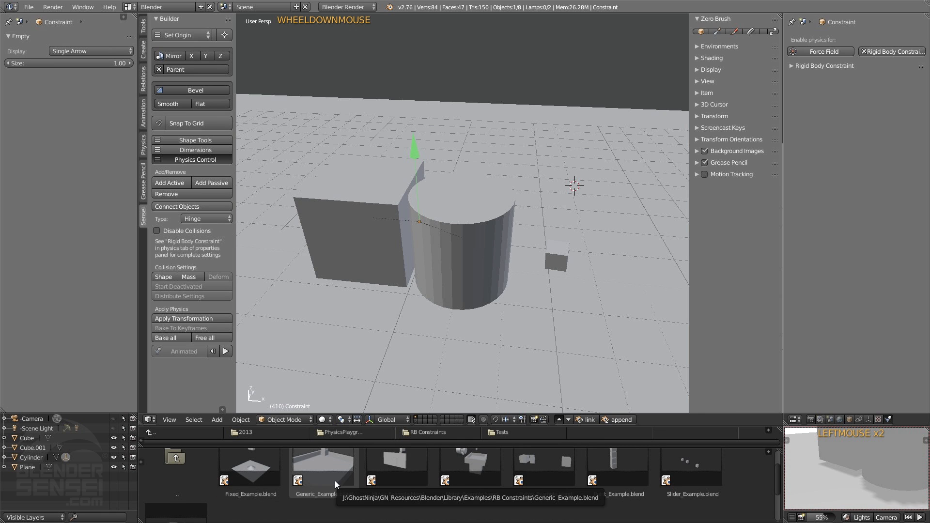
left_click(567, 420)
Place the 3D cursor on the cylinder, add a UV sphere there, and move it about 2.07 units along the X axis.
right_click(556, 250)
middle_click_drag(556, 250, 382, 243, "shift")
middle_click_drag(321, 235, 364, 196)
middle_click_drag(452, 217, 460, 250, "shift")
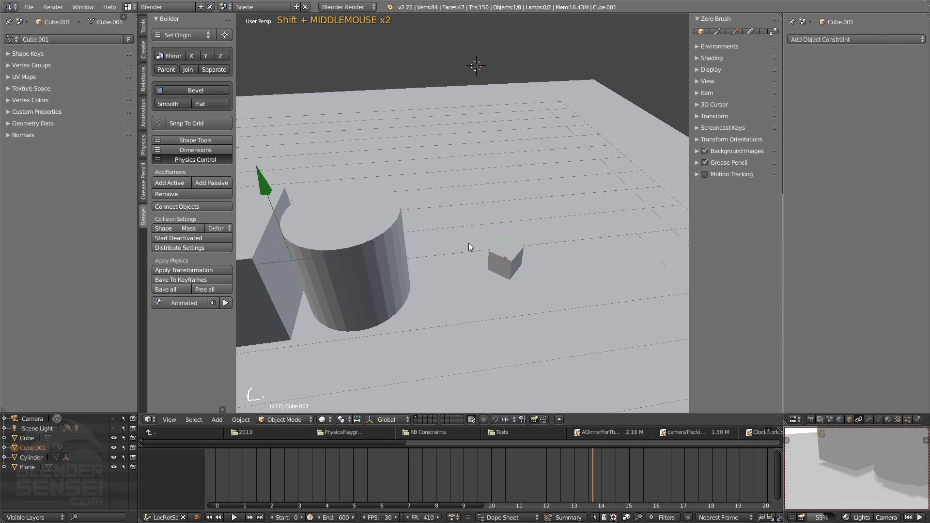
middle_click_drag(434, 221, 417, 193, "shift")
right_click(403, 192)
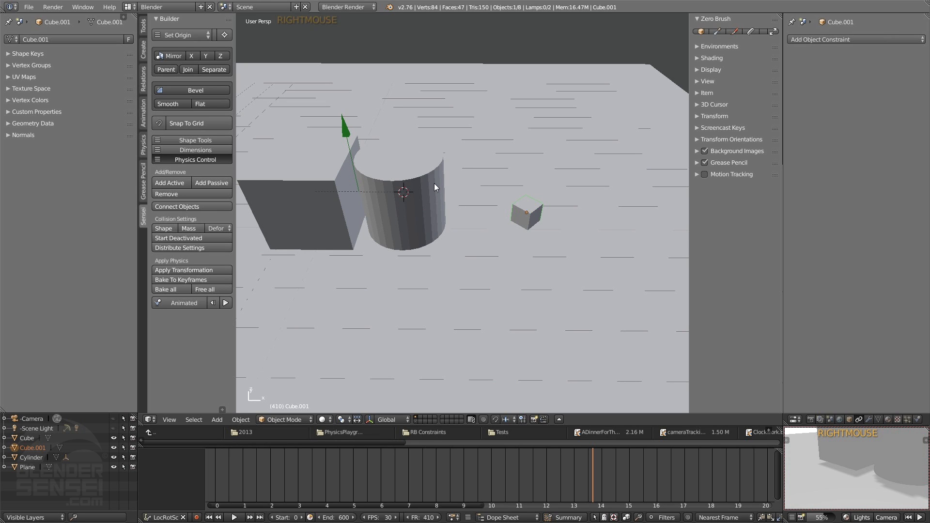
key("shift+a")
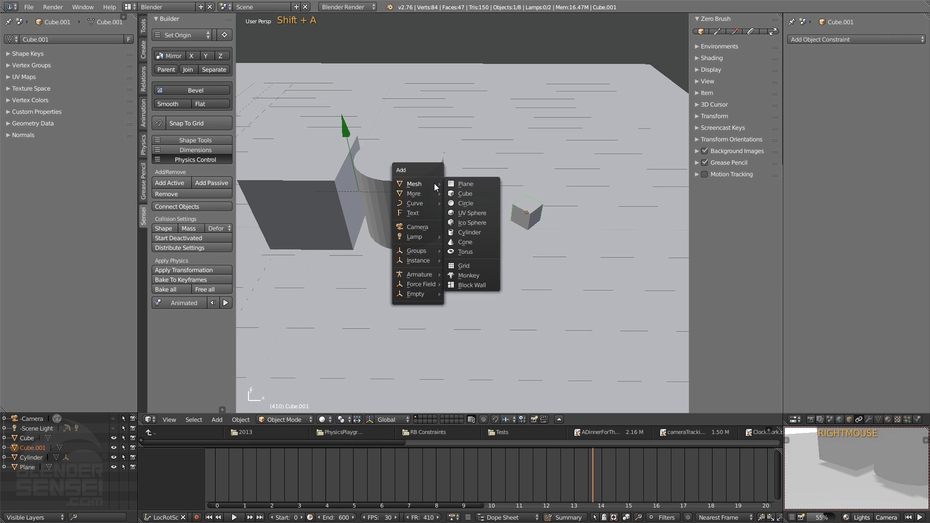
left_click(475, 211)
key("g")
key("x")
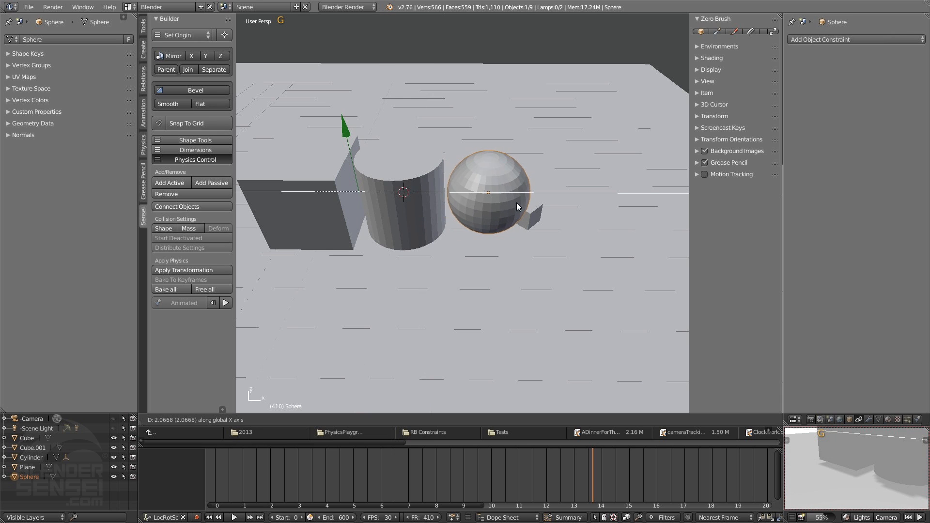
left_click(516, 202)
mouse_move(486, 208)
middle_mouse_down()
mouse_move(478, 198)
mouse_move(491, 194)
middle_mouse_up()
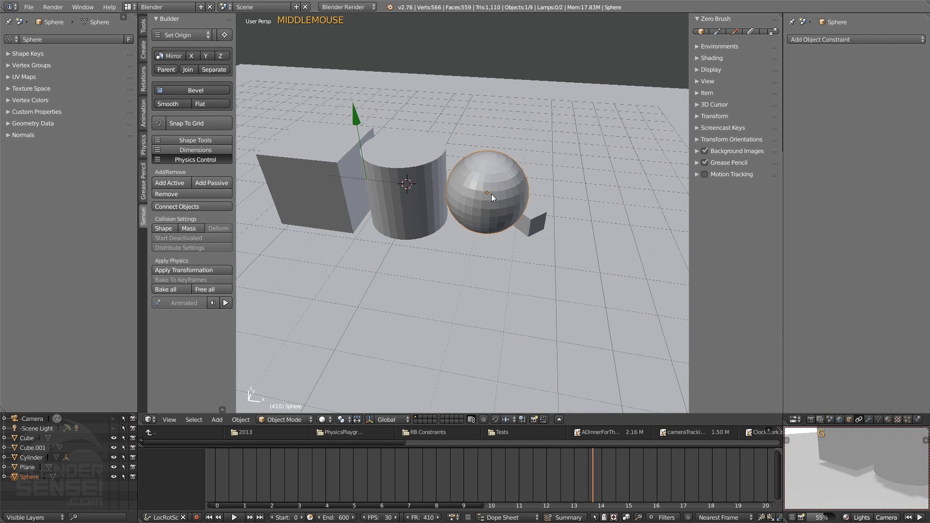
Add the cylinder to the sphere selection as the active object and connect the two with a hinge constraint.
middle_click_drag(405, 176, 427, 191)
left_click(408, 180, "shift")
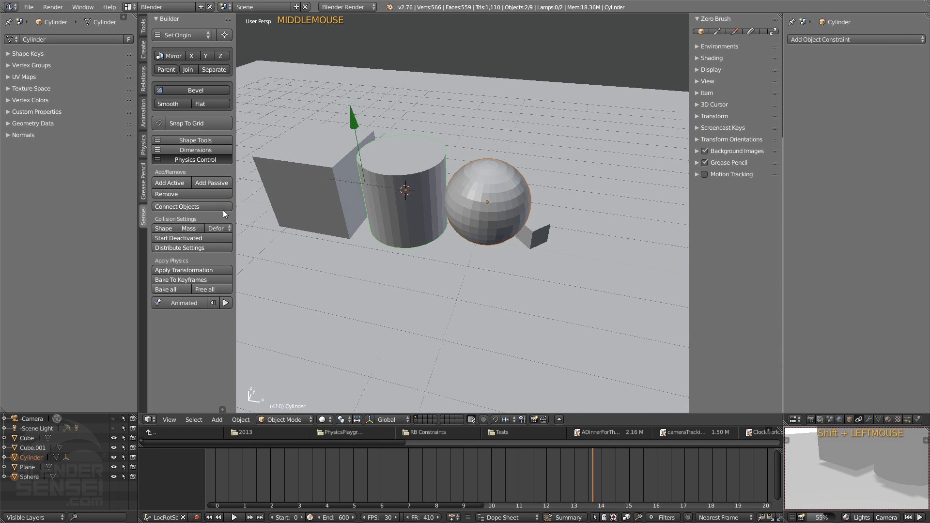
left_click(217, 207)
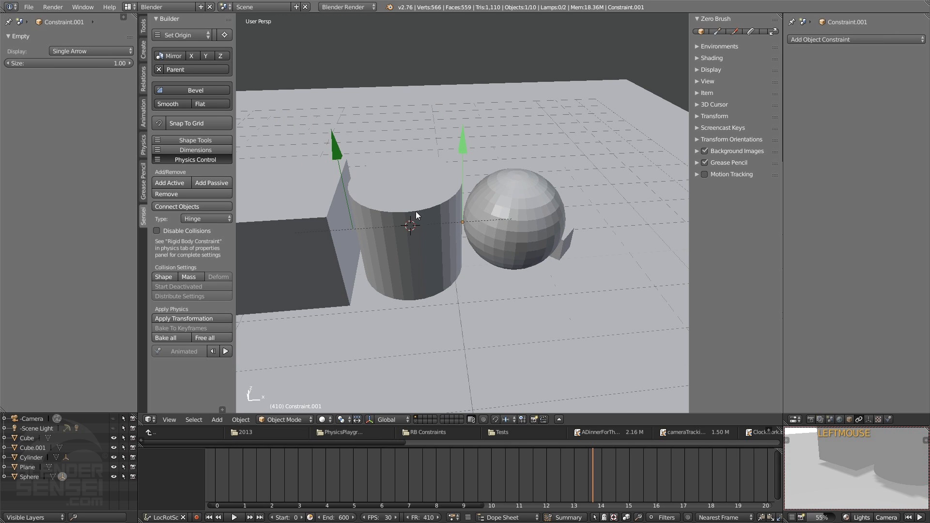
Start the simulation briefly, select the small cube beside the sphere, and rewind playback to frame 0.
middle_click_drag(432, 226, 450, 225, "shift")
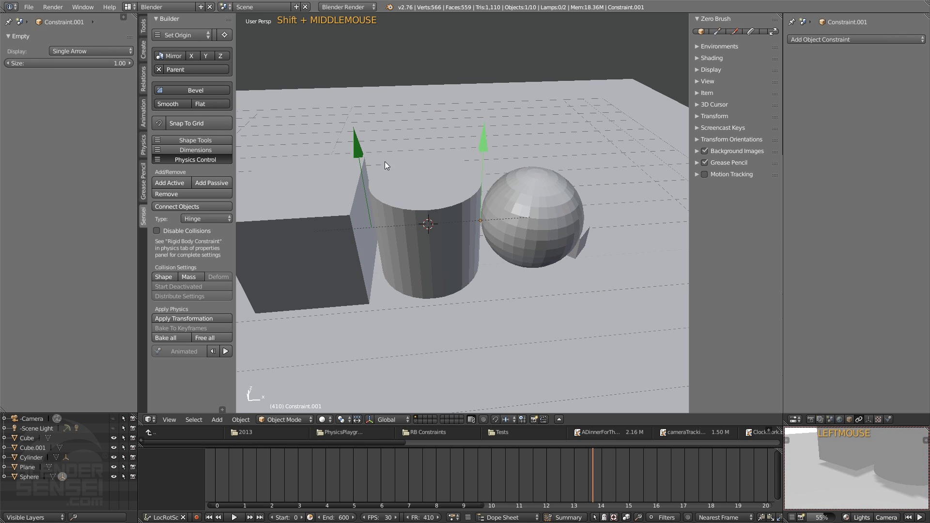
middle_click_drag(373, 161, 476, 239)
middle_click_drag(498, 195, 432, 226)
scroll(432, 228, "down", 2)
left_click(225, 352)
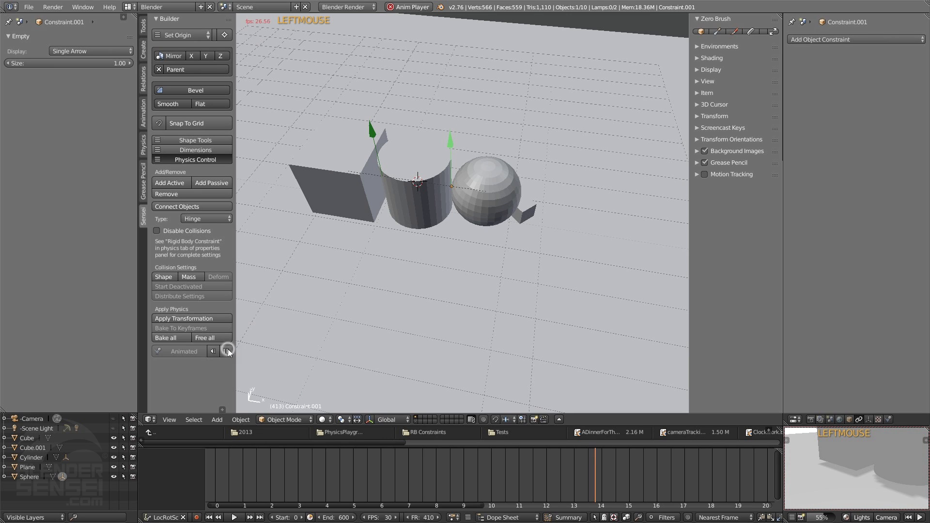
left_click(522, 209)
left_click(226, 303)
left_click(213, 303)
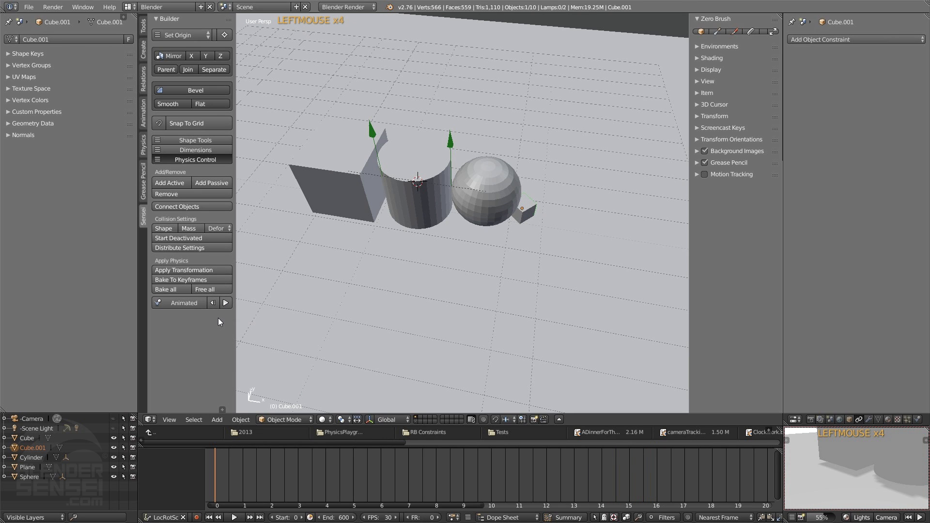
Play the simulation while moving the small cube around the sphere to test the hinged chain, and return to frame 0.
left_click(225, 302)
middle_click_drag(508, 263, 528, 215)
key("g")
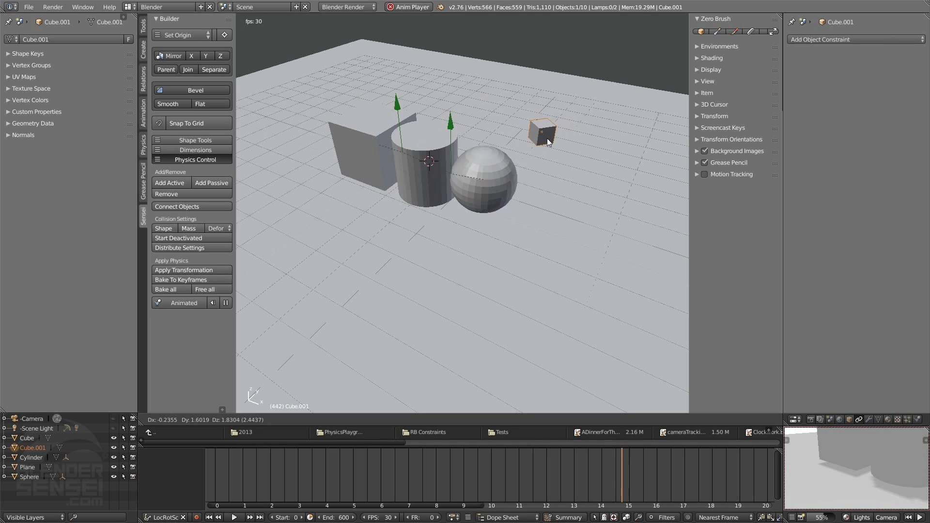
left_click(562, 128)
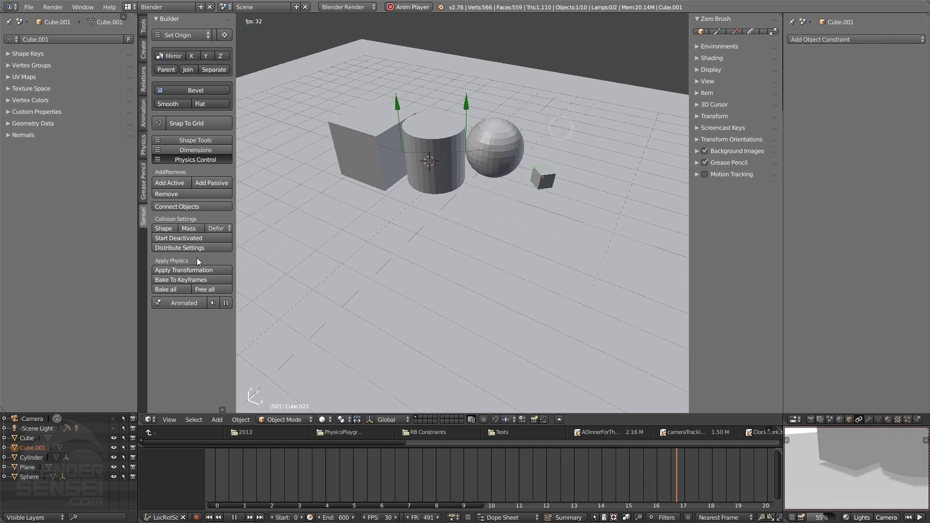
left_click(225, 304)
left_click(214, 304)
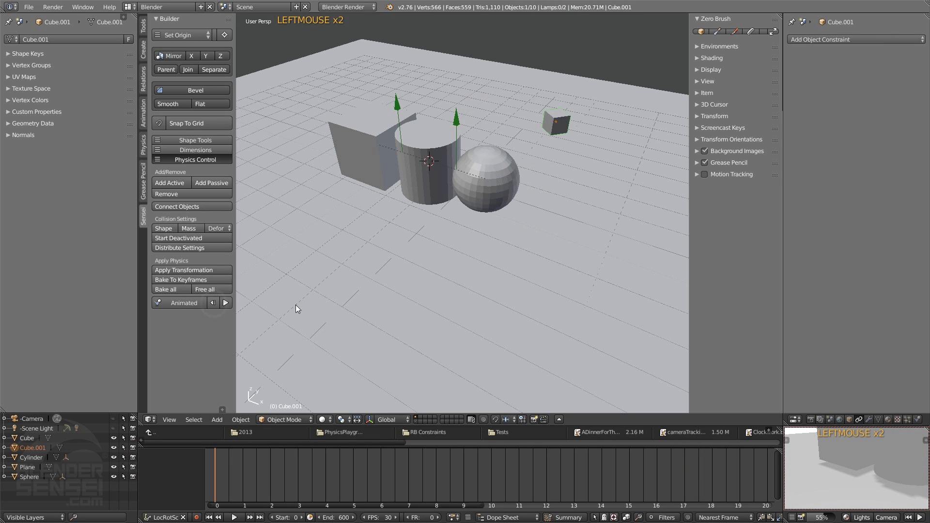
Make a linked duplicate of the sphere and place it along the X axis beside the original.
scroll(471, 211, "up", 3)
right_click(467, 164)
middle_click_drag(467, 164, 425, 136)
middle_click_drag(502, 179, 482, 182, "shift")
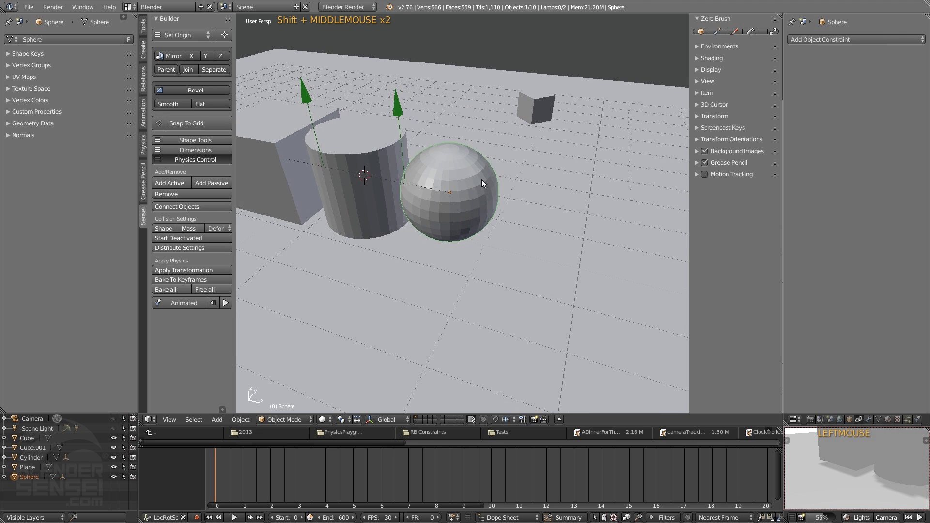
key("alt+d")
key("x")
left_click(581, 233)
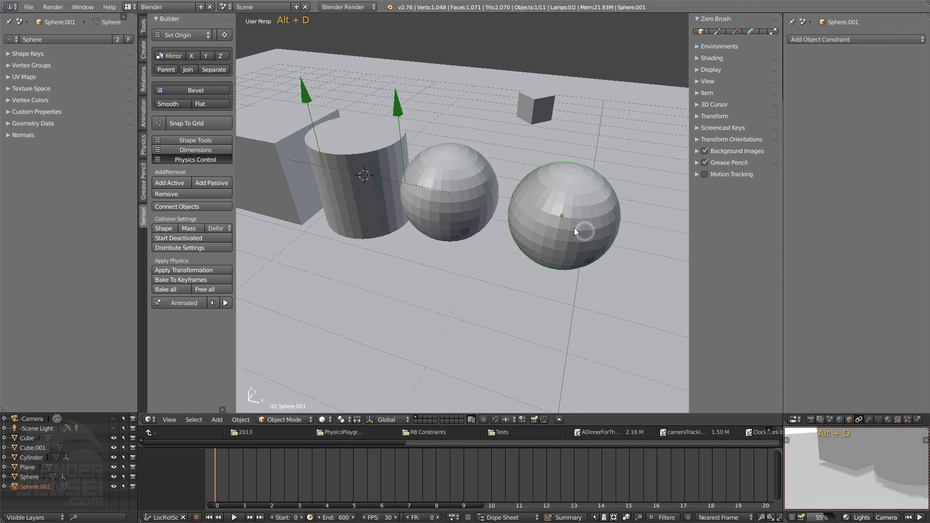
Connect the duplicated sphere to the first one and add two more linked duplicates farther along the row.
middle_click_drag(554, 215, 559, 243, "shift")
middle_click_drag(474, 275, 479, 250, "shift")
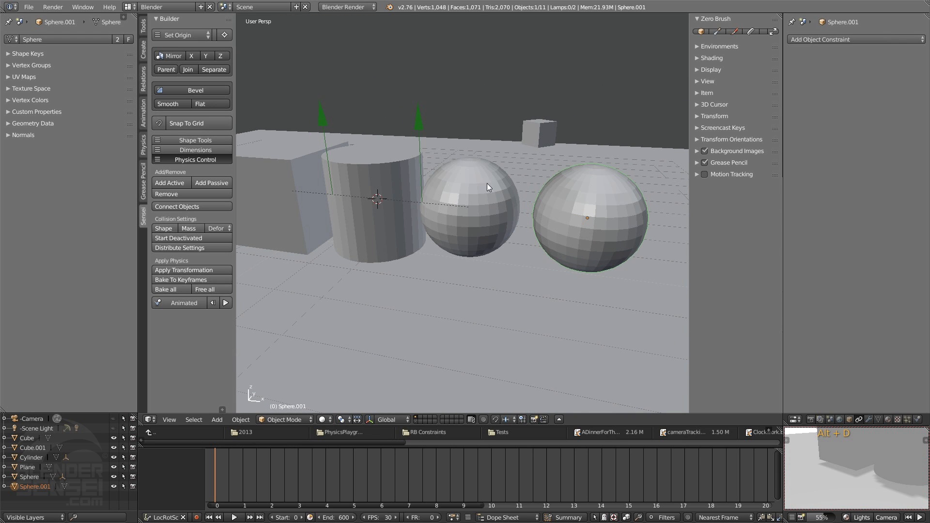
middle_click_drag(484, 200, 519, 211)
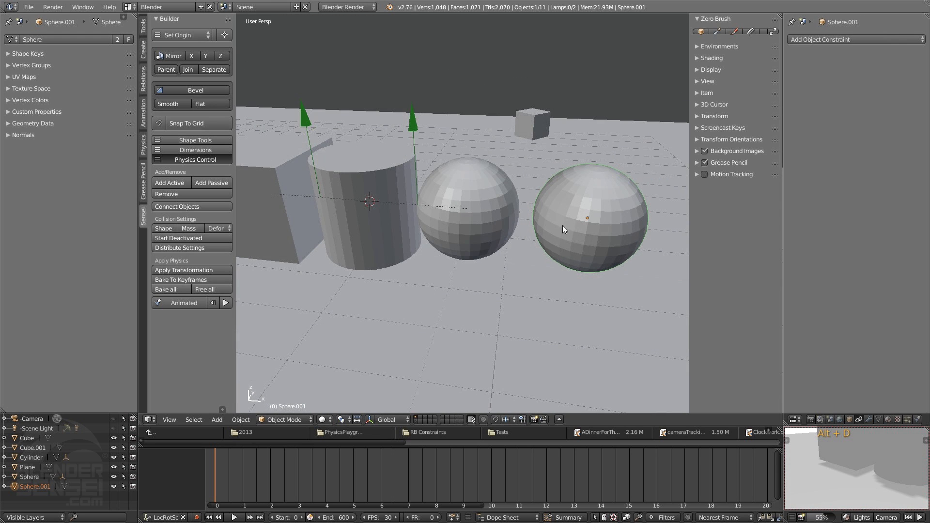
key("alt+d")
key("alt+d")
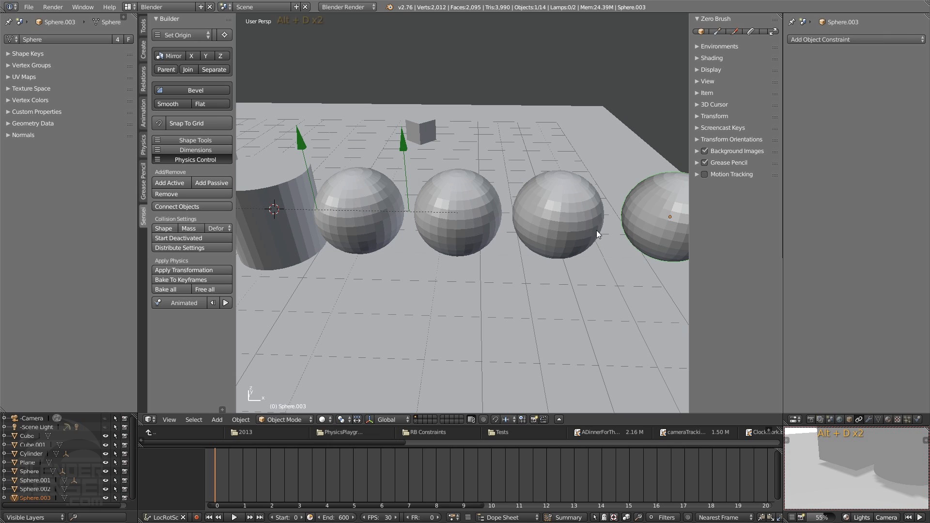
Try to connect the last three duplicated spheres in the row to each other all at once.
left_click(583, 202, "shift")
left_click(493, 193, "shift")
scroll(594, 235, "down", 1)
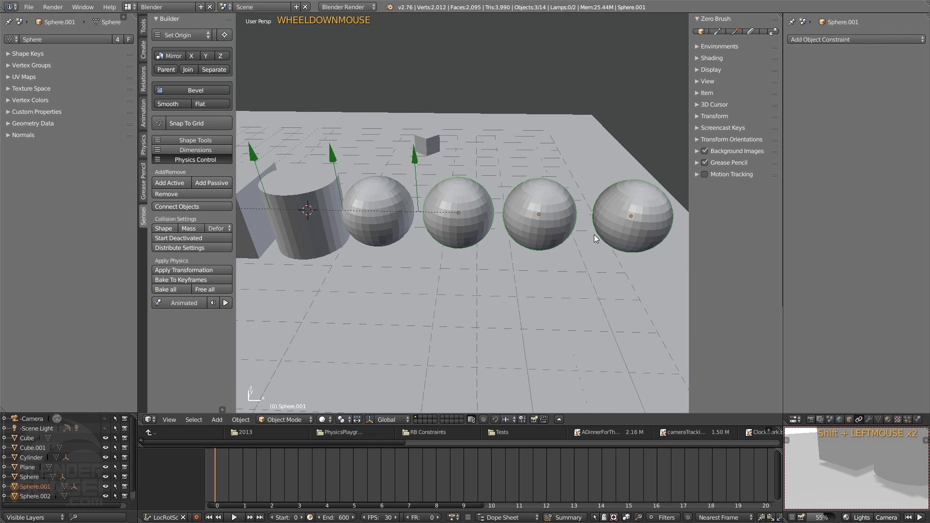
middle_click_drag(592, 231, 353, 211, "shift")
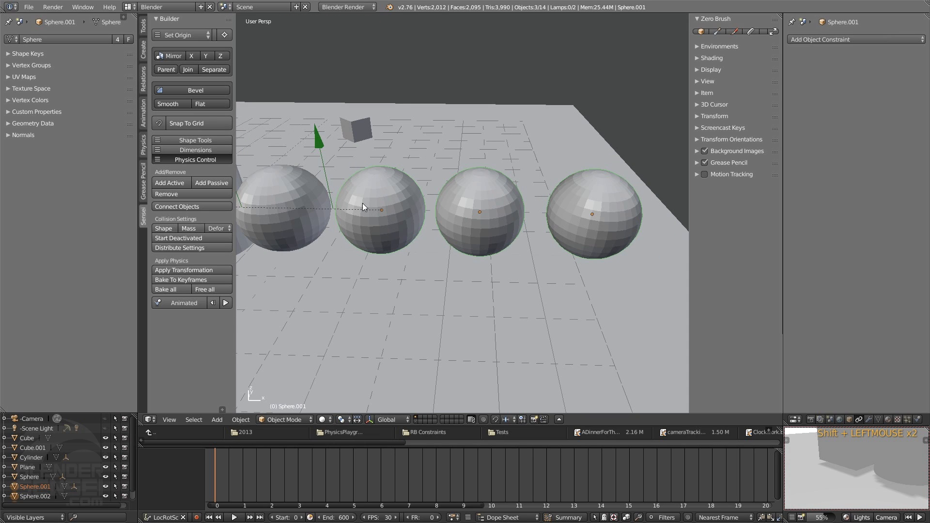
left_click(223, 205)
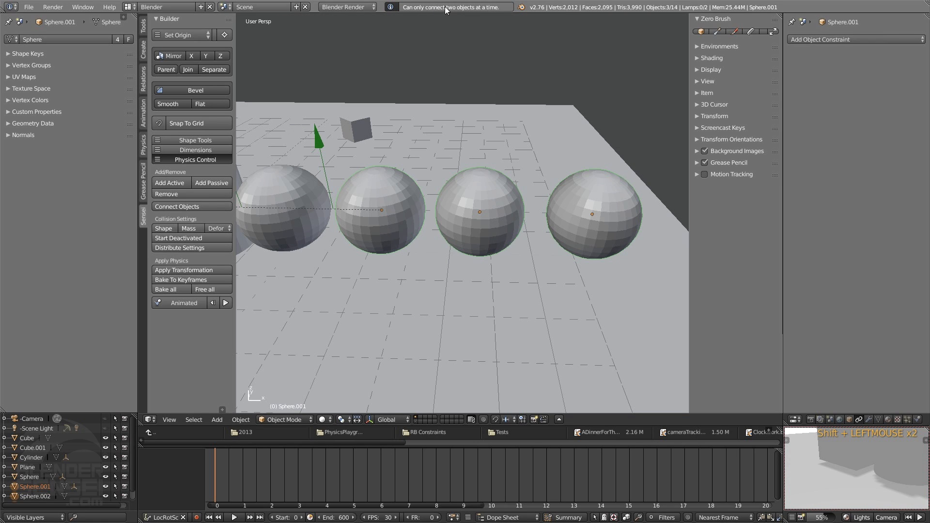
Connect the third sphere in the row to the second one, and the fourth sphere to the third one.
middle_click_drag(413, 182, 433, 163, "shift")
left_click(510, 167)
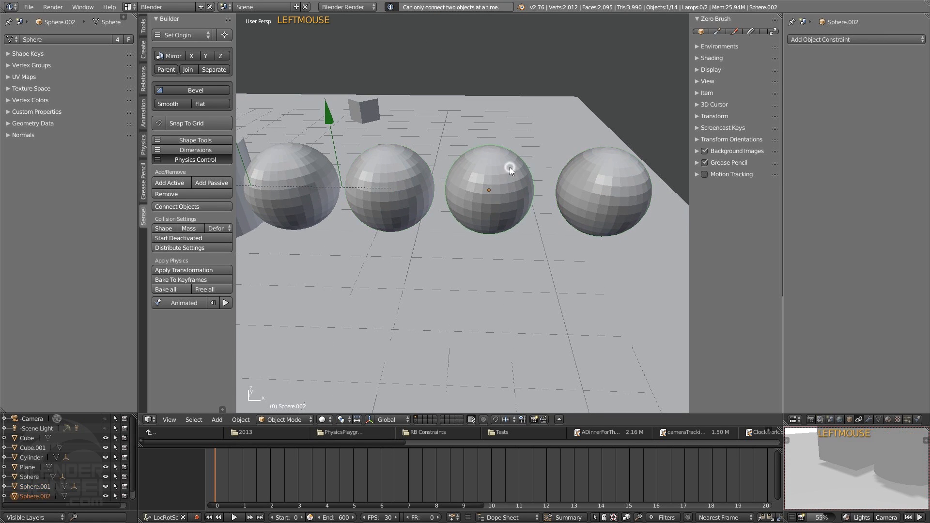
left_click(398, 162, "shift")
left_click(193, 208)
left_click(618, 170)
left_click(504, 167, "shift")
left_click(215, 208)
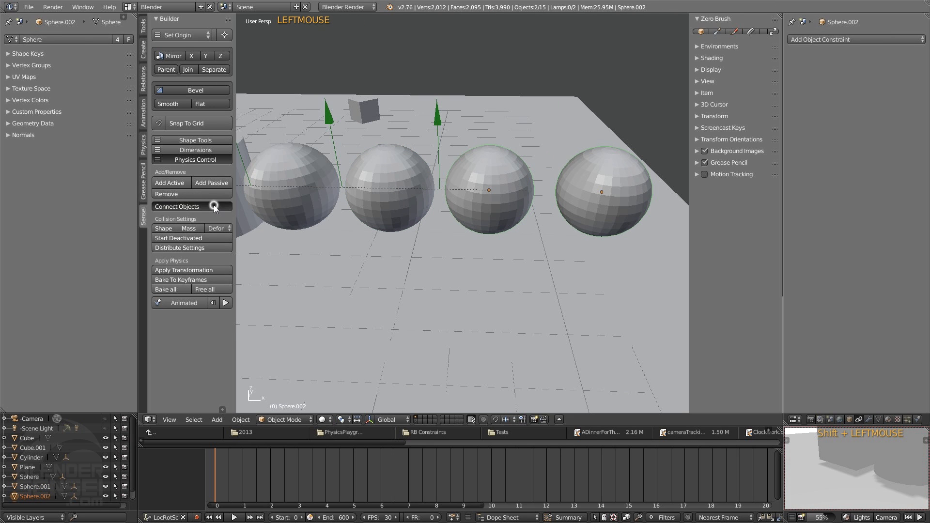
Play the simulation and move the small cube through the row of connected spheres to push and swing the hinged chain.
middle_click_drag(441, 201, 494, 222, "shift")
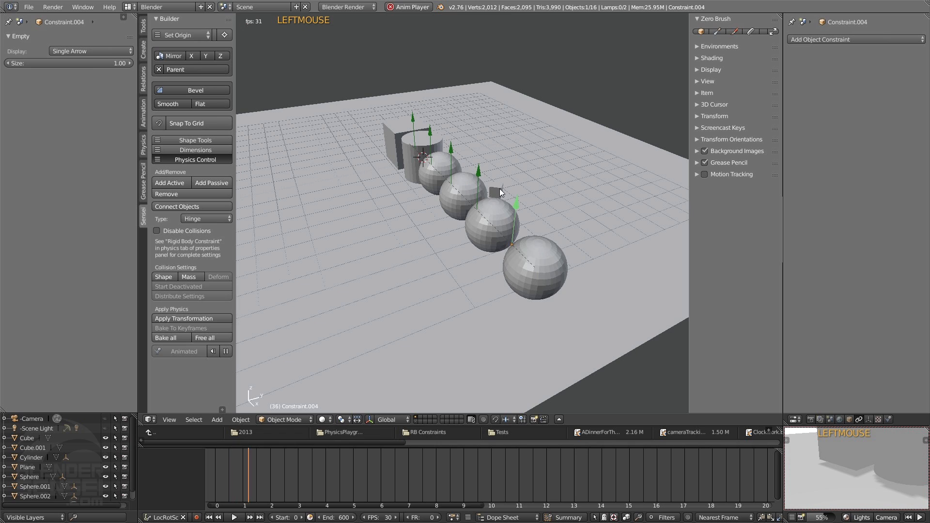
left_click(497, 193)
middle_click_drag(557, 220, 456, 252)
key("g")
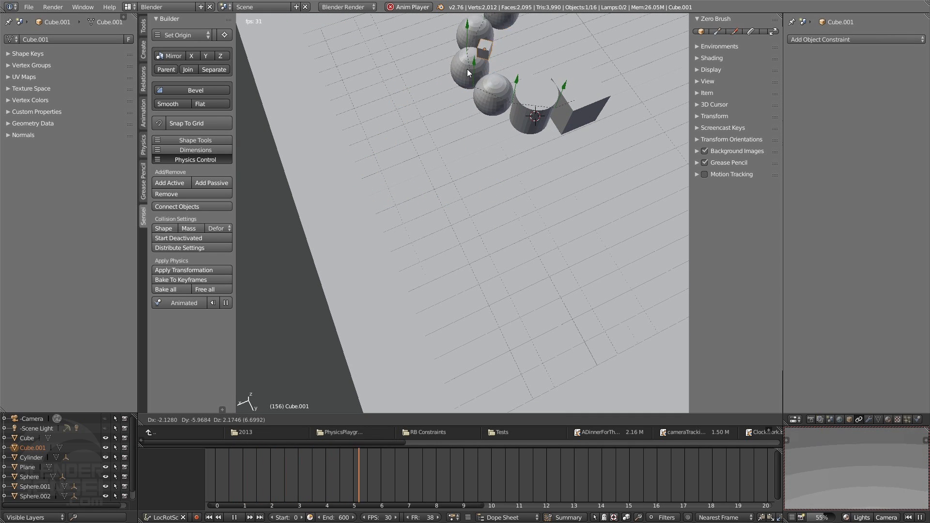
left_click(406, 100)
middle_click_drag(406, 99, 459, 201, "shift")
middle_click_drag(460, 201, 556, 240)
middle_click_drag(500, 220, 467, 230, "shift")
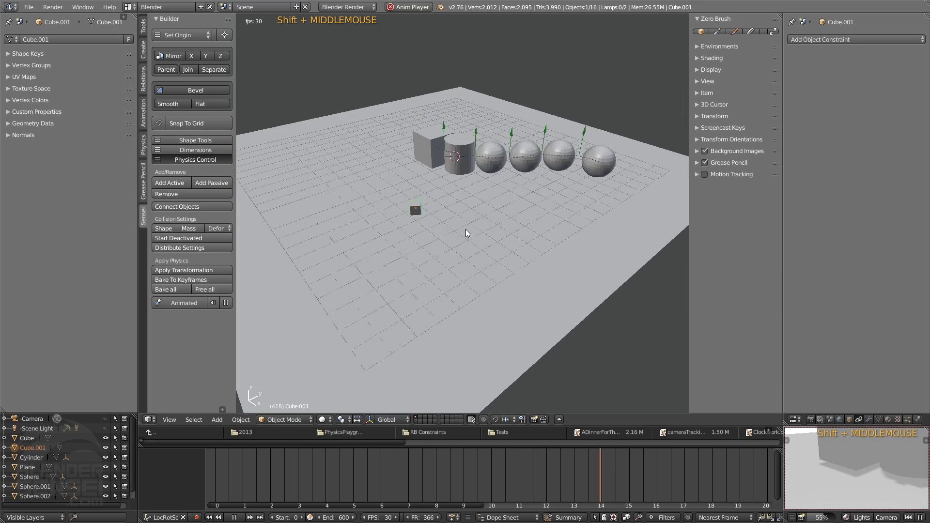